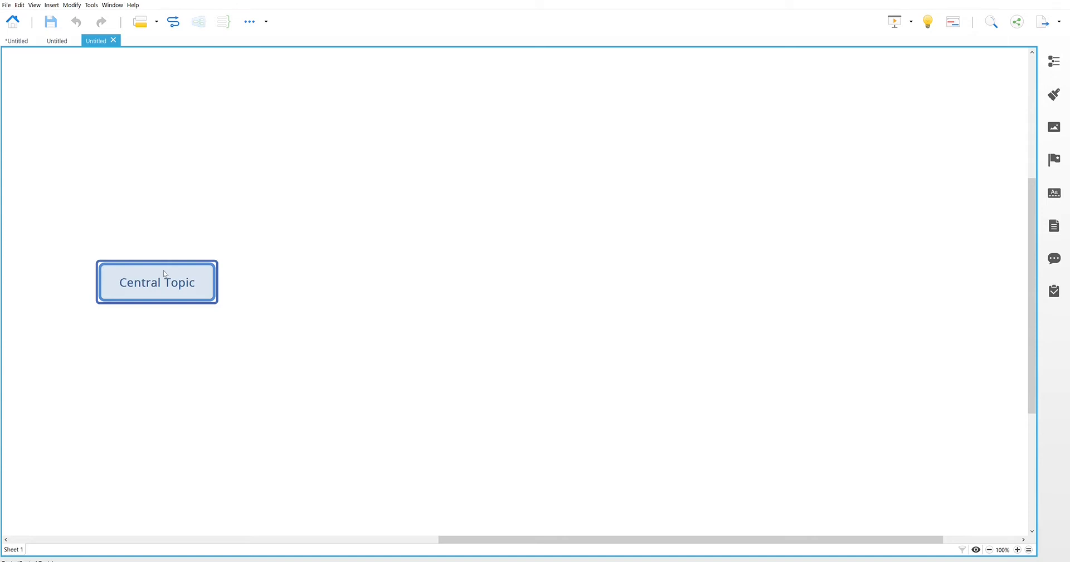
Step: Rename the central topic "XMind Tutorials"
{"action": "type", "text": "Xm"}
{"action": "key", "text": "BackSpace"}
{"action": "type", "text": "Mind "}
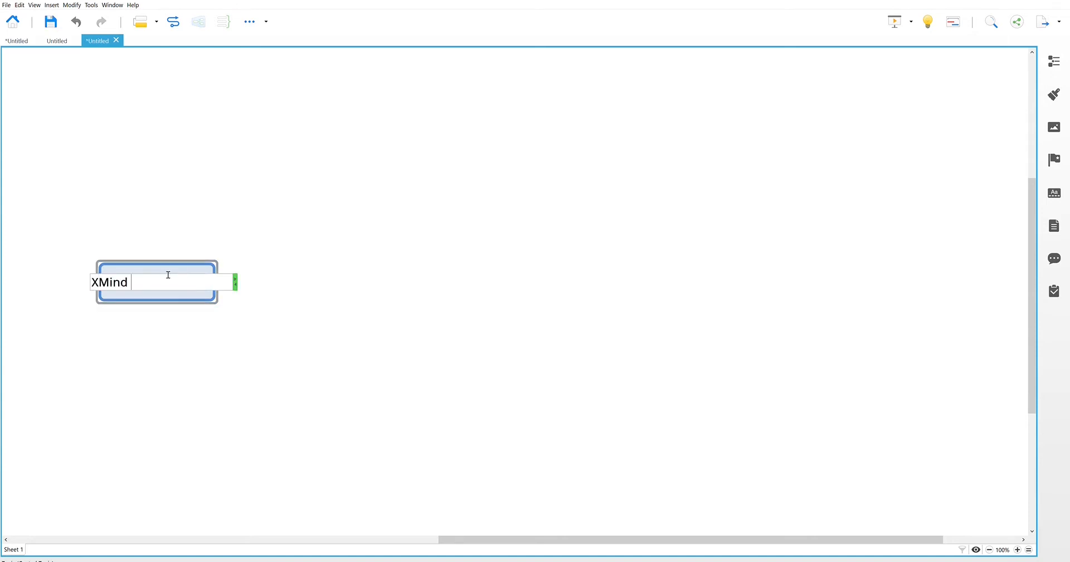
{"action": "type", "text": "Tutorials"}
{"action": "key", "text": "Return"}
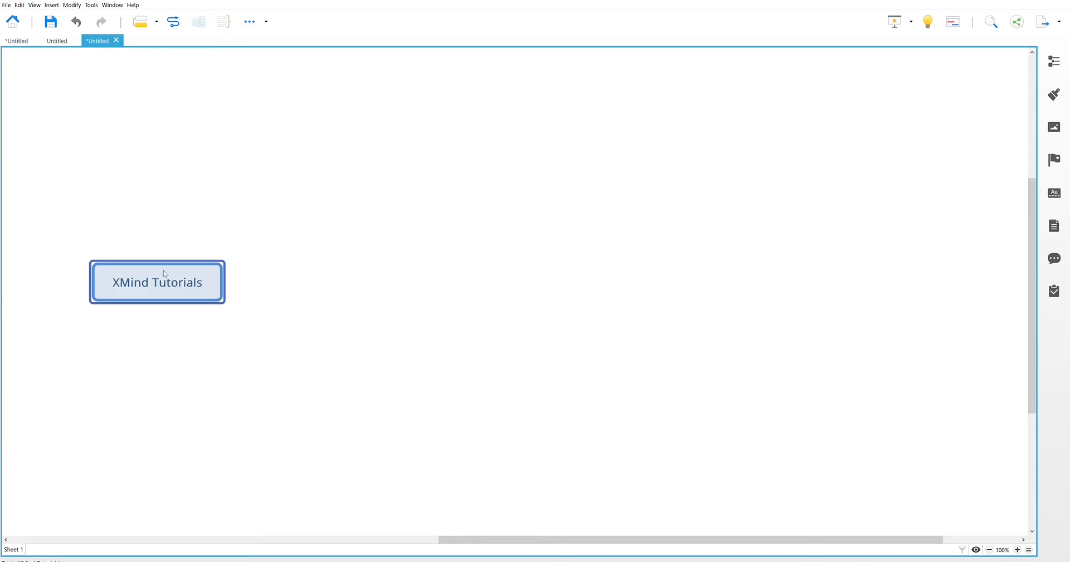
Step: Add two main topics to the central topic, "Features" and "Navigations"
{"action": "key", "text": "Tab"}
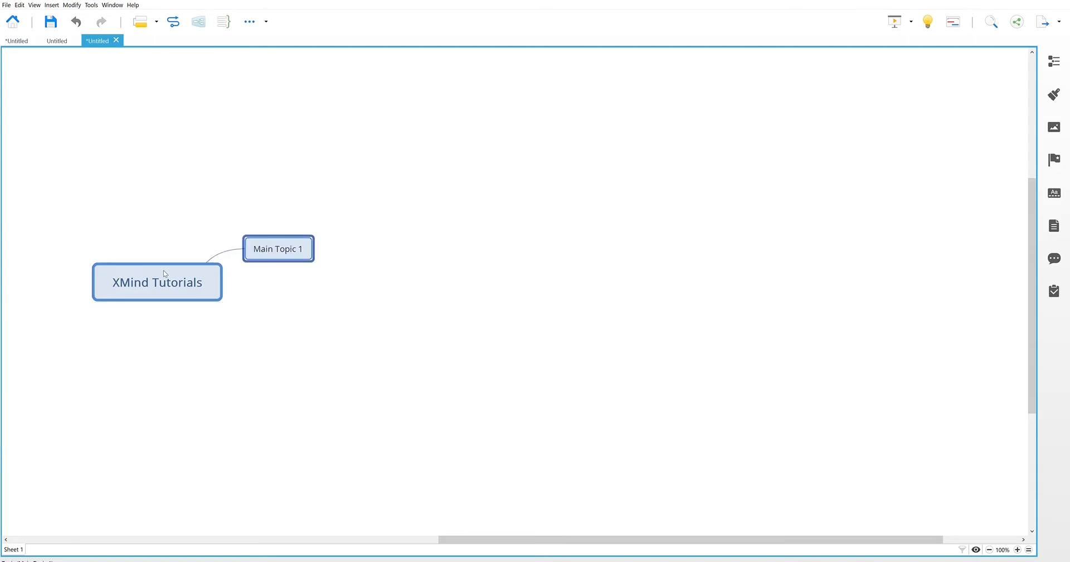
{"action": "type", "text": "Features"}
{"action": "key", "text": "Return"}
{"action": "key", "text": "Return"}
{"action": "type", "text": "Navigations"}
{"action": "key", "text": "Return"}
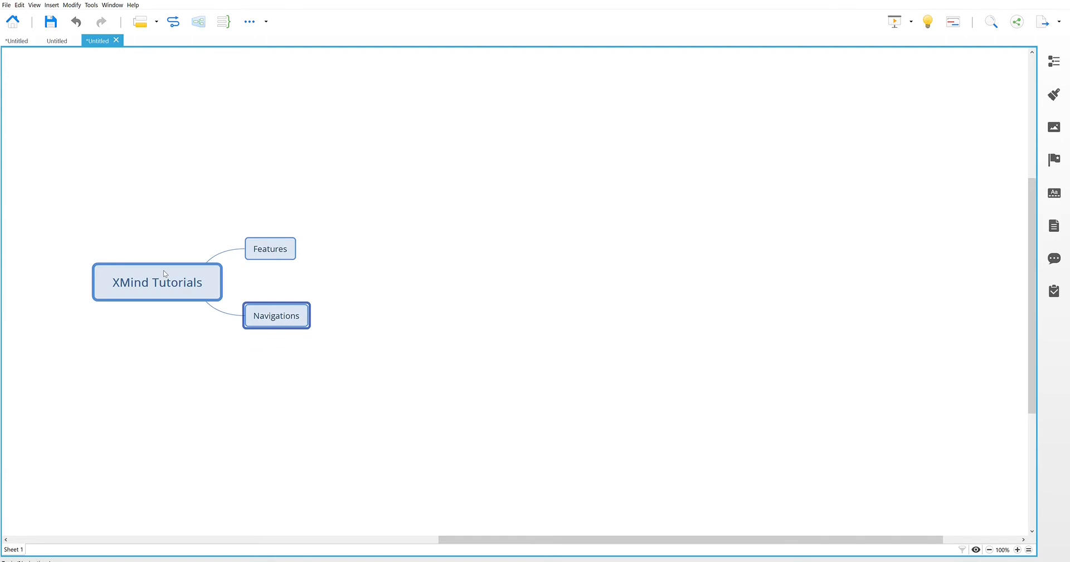
Step: Move the Navigations topic above Features and rename it "Navigation"
{"action": "key", "text": "alt+Up"}
{"action": "key", "text": "F2"}
{"action": "key", "text": "BackSpace"}
{"action": "key", "text": "Return"}
Step: Add a "Keyboard shortcuts" subtopic under the Navigation topic
{"action": "key", "text": "Return"}
{"action": "type", "text": "Keyboard shortcuts"}
{"action": "key", "text": "Return"}
{"action": "key", "text": "Return"}
{"action": "type", "text": "Mouse"}
{"action": "key", "text": "Escape"}
{"action": "key", "text": "Delete"}
Step: Add a "General" subtopic under the Navigation topic
{"action": "left_click_drag", "start_coordinate": [325, 321], "coordinate": [390, 234]}
{"action": "left_click", "coordinate": [275, 234]}
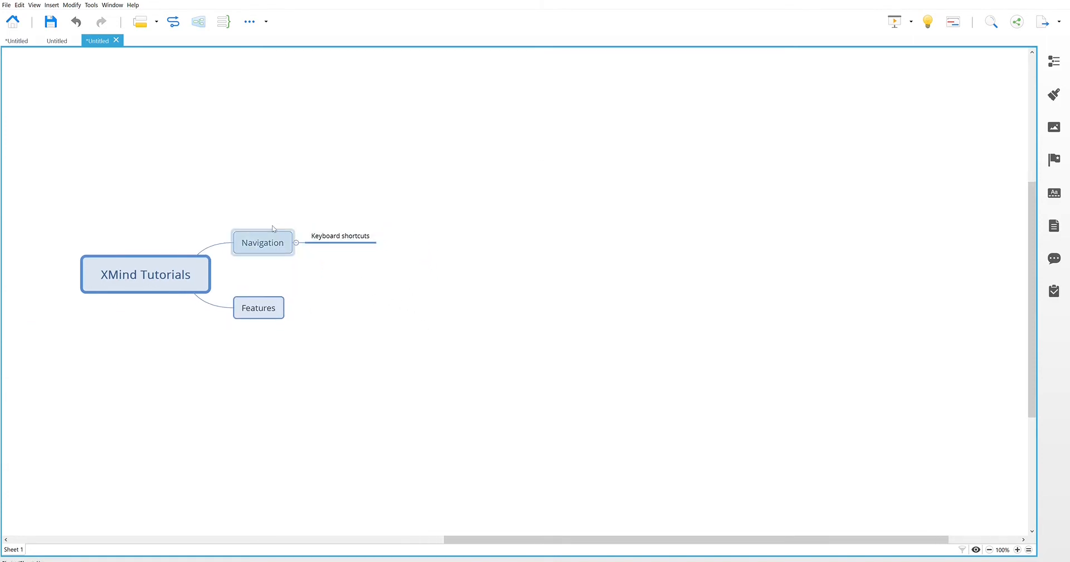
{"action": "key", "text": "Tab"}
{"action": "type", "text": "General"}
{"action": "key", "text": "Return"}
Step: Add a main topic named "Map Structures" below Features
{"action": "key", "text": "Left"}
{"action": "key", "text": "Down"}
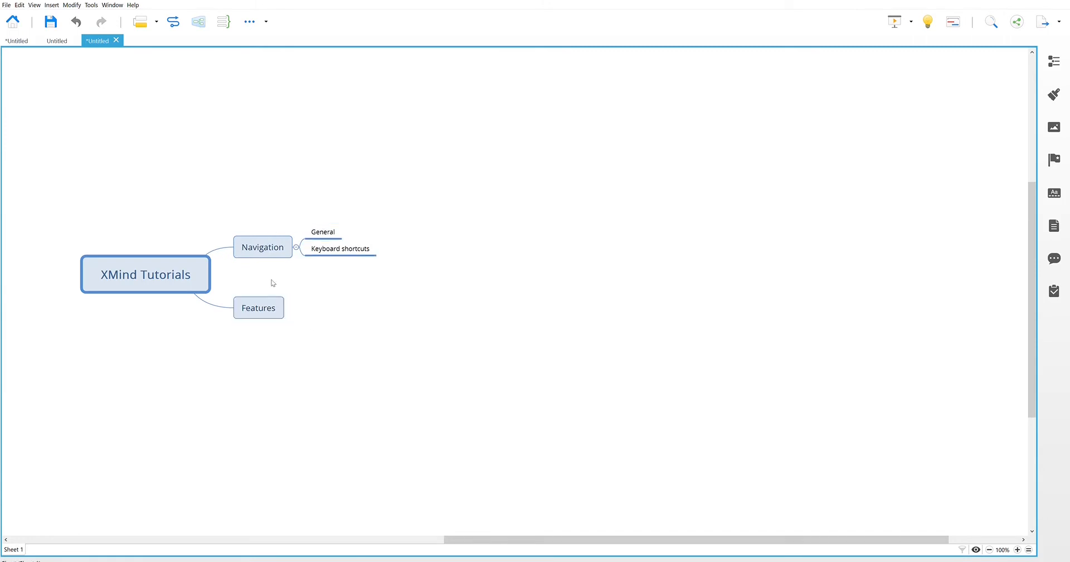
{"action": "key", "text": "Return"}
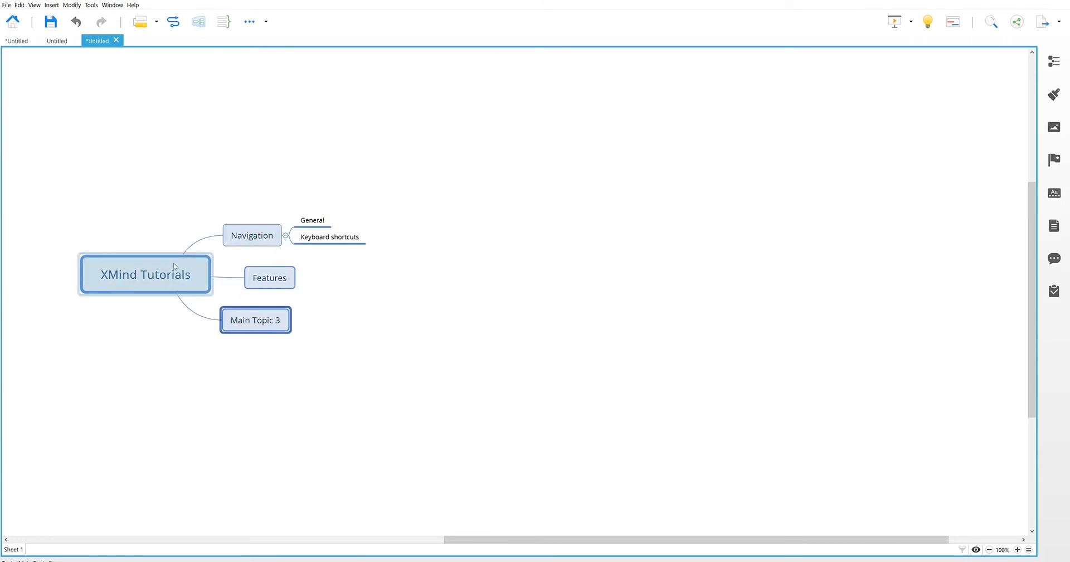
{"action": "type", "text": "Map Str"}
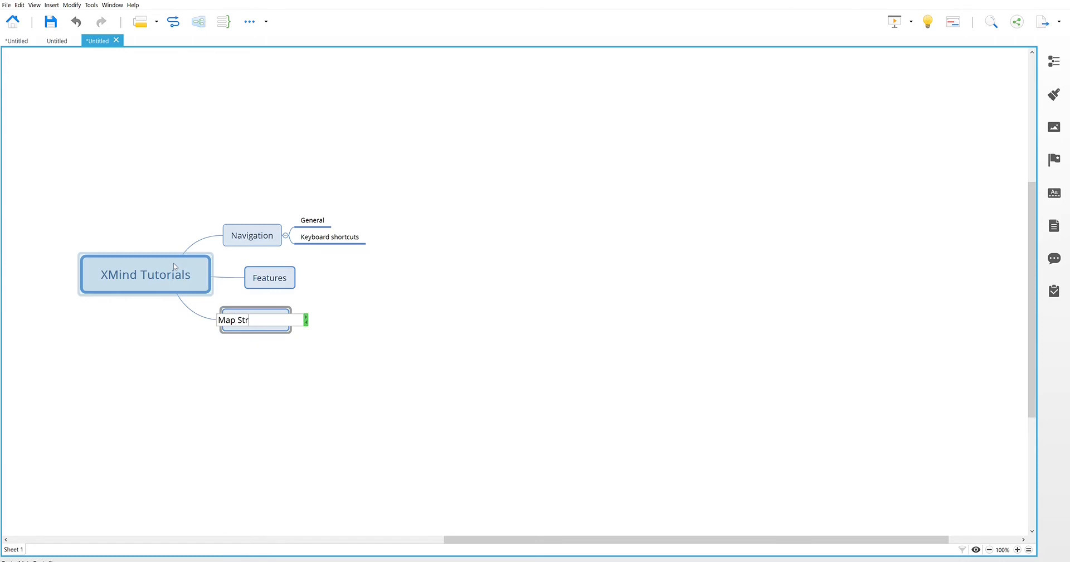
{"action": "type", "text": "uctures"}
{"action": "key", "text": "Return"}
Step: Add the subtopics "Default" and "Logic Chart - Right" under Map Structures
{"action": "key", "text": "Tab"}
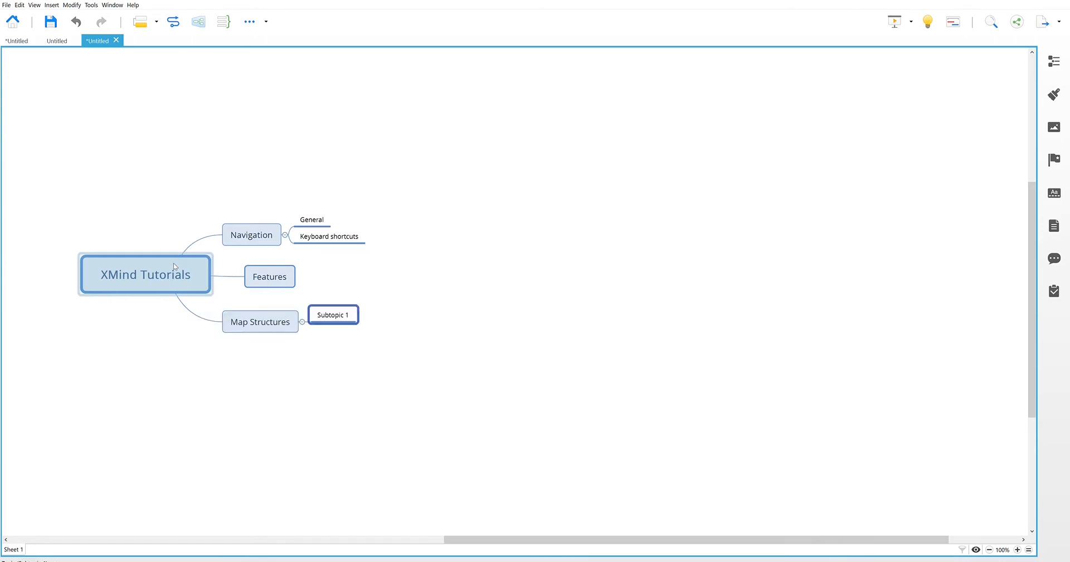
{"action": "type", "text": "Default"}
{"action": "key", "text": "Return"}
{"action": "key", "text": "Return"}
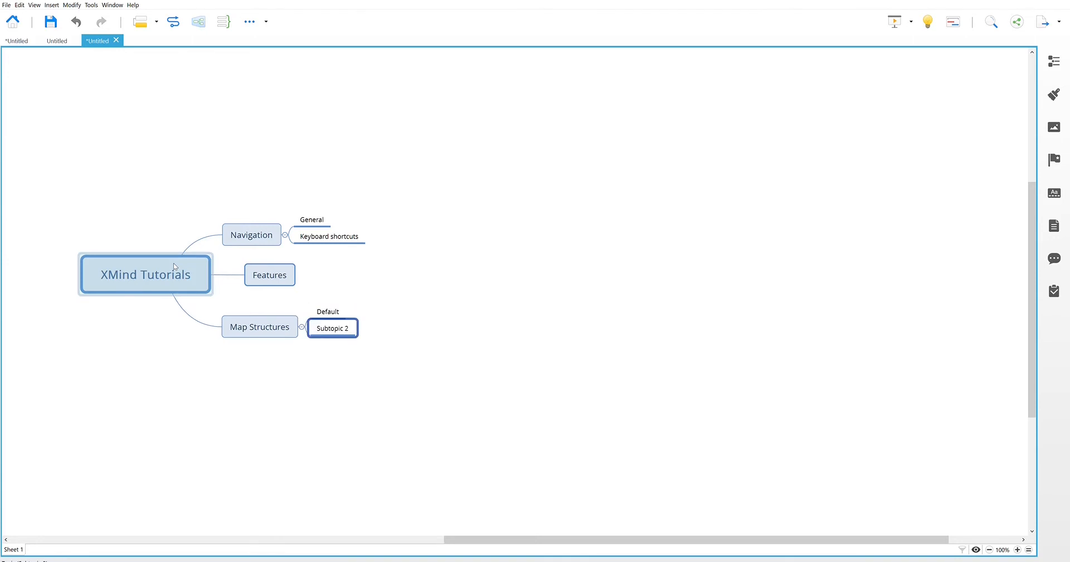
{"action": "type", "text": "Logic"}
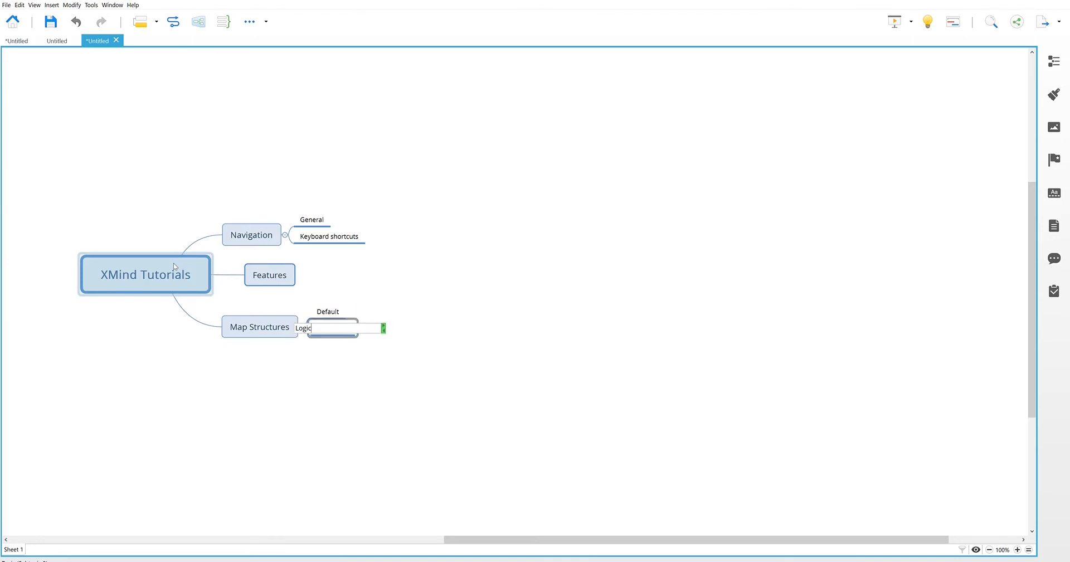
{"action": "type", "text": " Chart Right"}
{"action": "key", "text": "Return"}
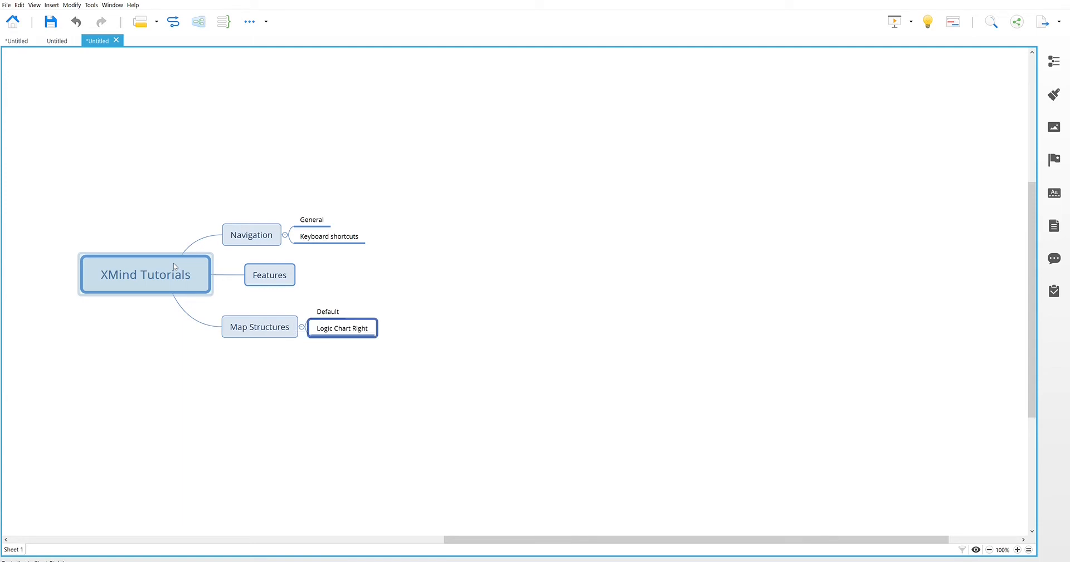
{"action": "key", "text": "F2"}
{"action": "key", "text": "ctrl+Left"}
{"action": "type", "text": "-"}
{"action": "key", "text": "Return"}
Step: Add the subtopics "Fishbone" and "Org Chart" under Map Structures
{"action": "key", "text": "Left"}
{"action": "key", "text": "Tab"}
{"action": "type", "text": "Fishbone"}
{"action": "key", "text": "Return"}
{"action": "key", "text": "Left"}
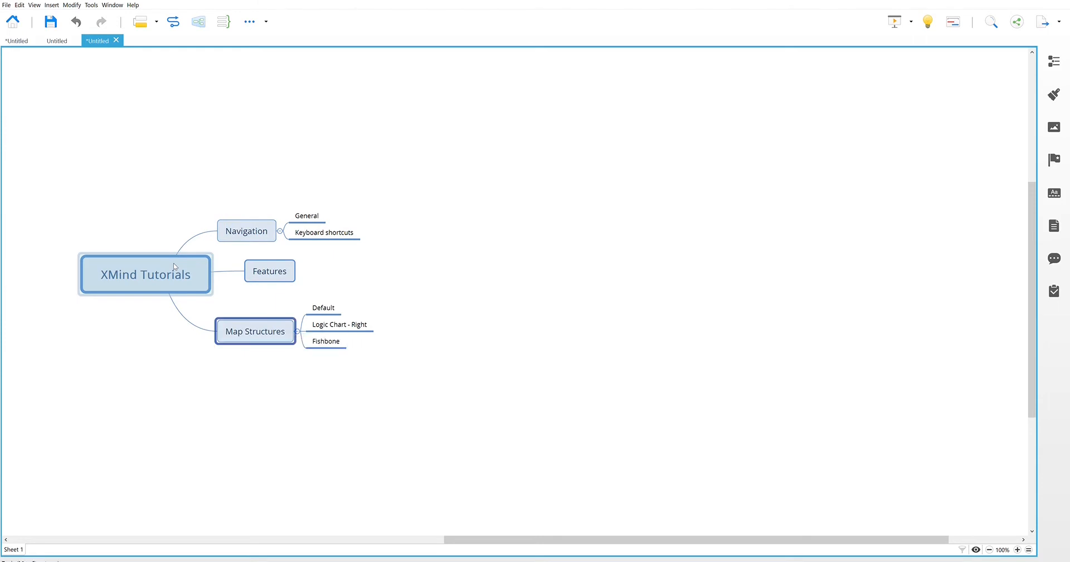
{"action": "key", "text": "Tab"}
{"action": "type", "text": "Org Chart"}
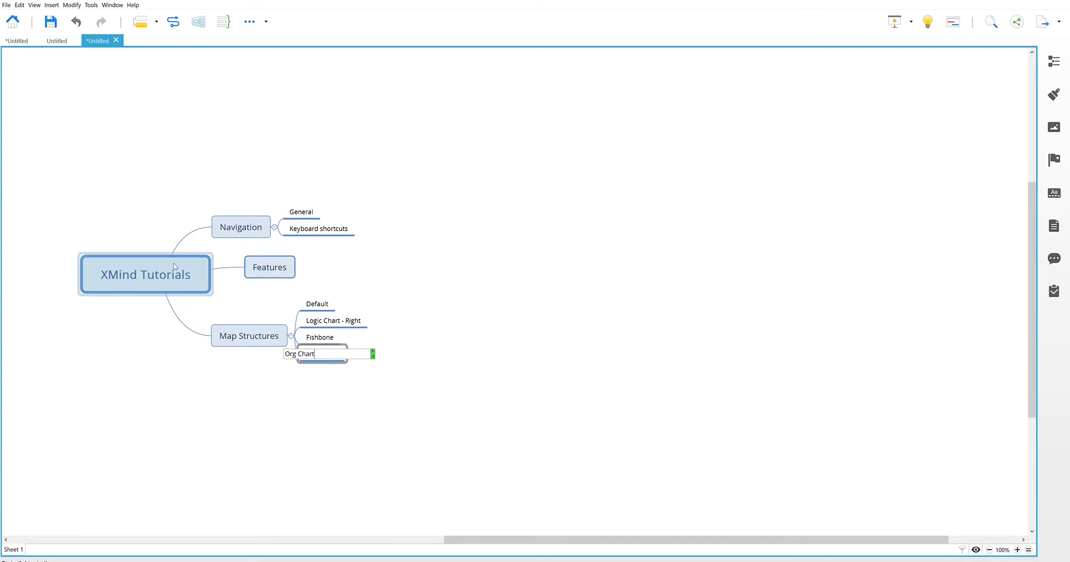
{"action": "key", "text": "Return"}
{"action": "left_click", "coordinate": [140, 264]}
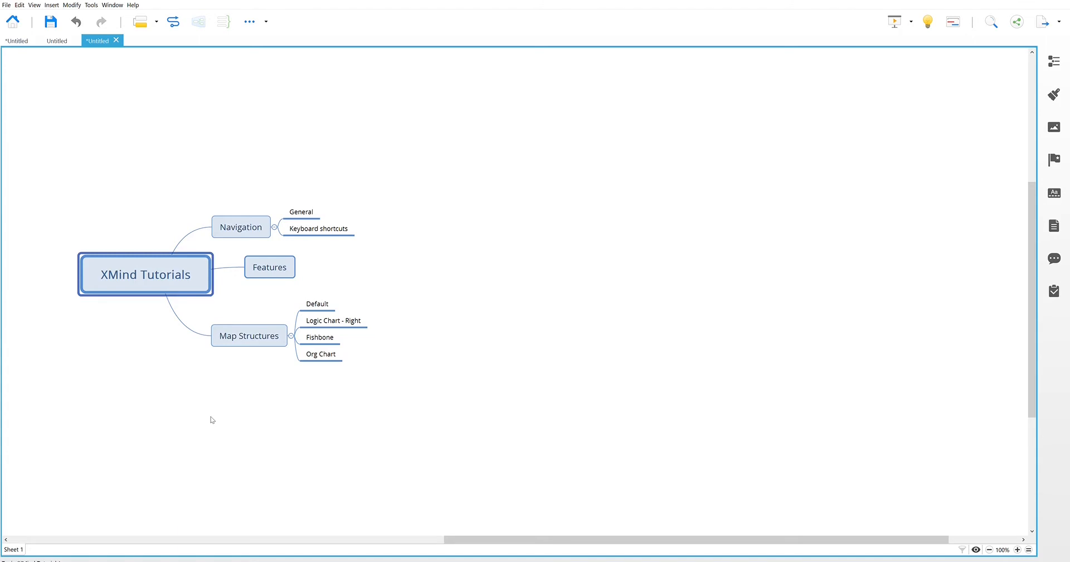
Step: Add a "Timeline" subtopic under Map Structures and give it the child topic "Vertical or Horizontal"
{"action": "left_click", "coordinate": [248, 336]}
{"action": "key", "text": "Tab"}
{"action": "type", "text": "Timeline"}
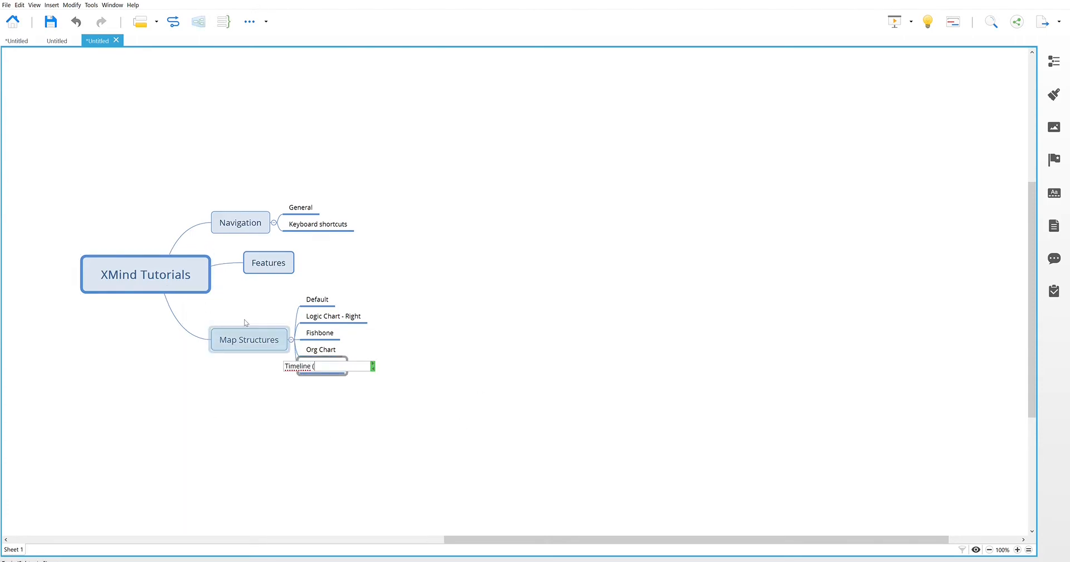
{"action": "key", "text": "Tab"}
{"action": "type", "text": "Vertical"}
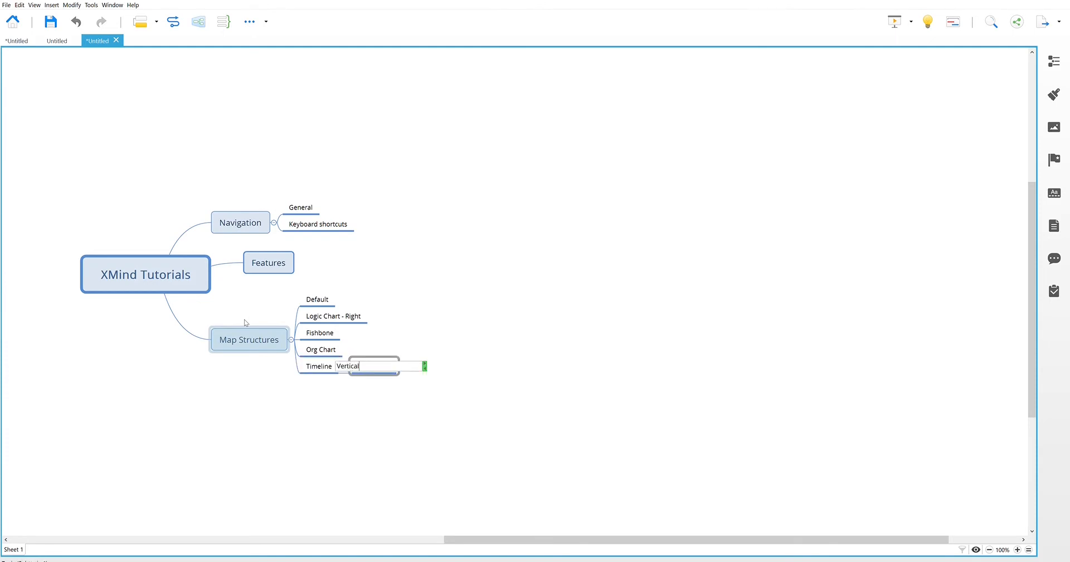
{"action": "type", "text": " or Horizontal"}
{"action": "key", "text": "Return"}
Step: Add a "Tree Structure" subtopic under Map Structures, below Timeline
{"action": "key", "text": "Left"}
{"action": "key", "text": "Left"}
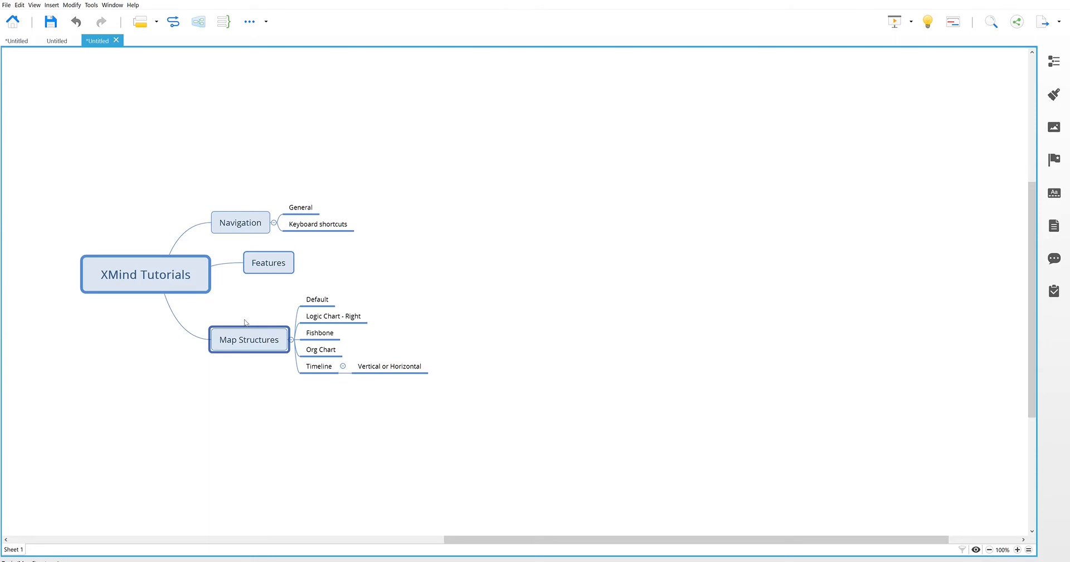
{"action": "key", "text": "Tab"}
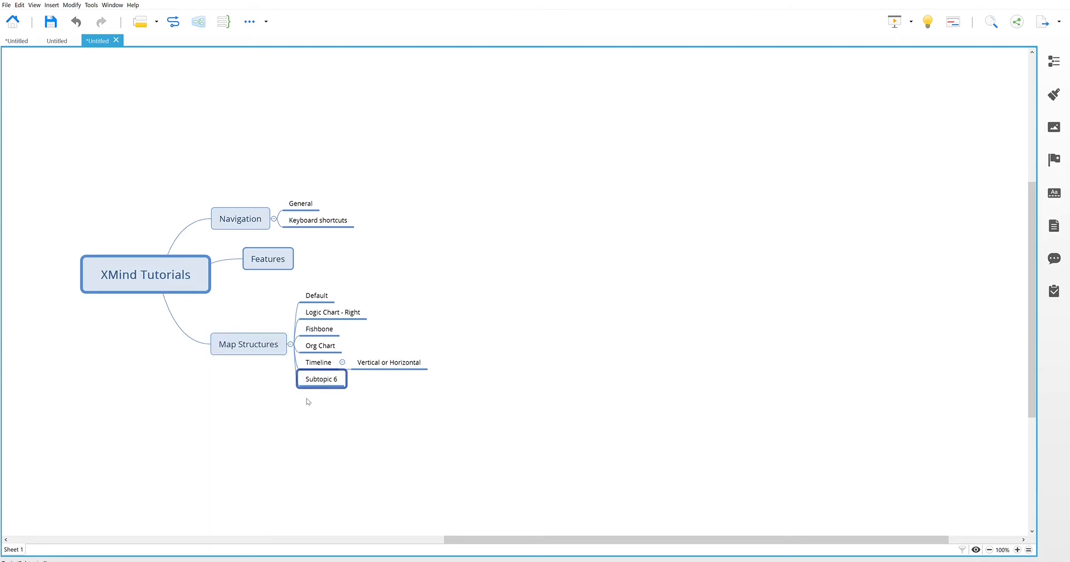
{"action": "type", "text": "Tree Strc"}
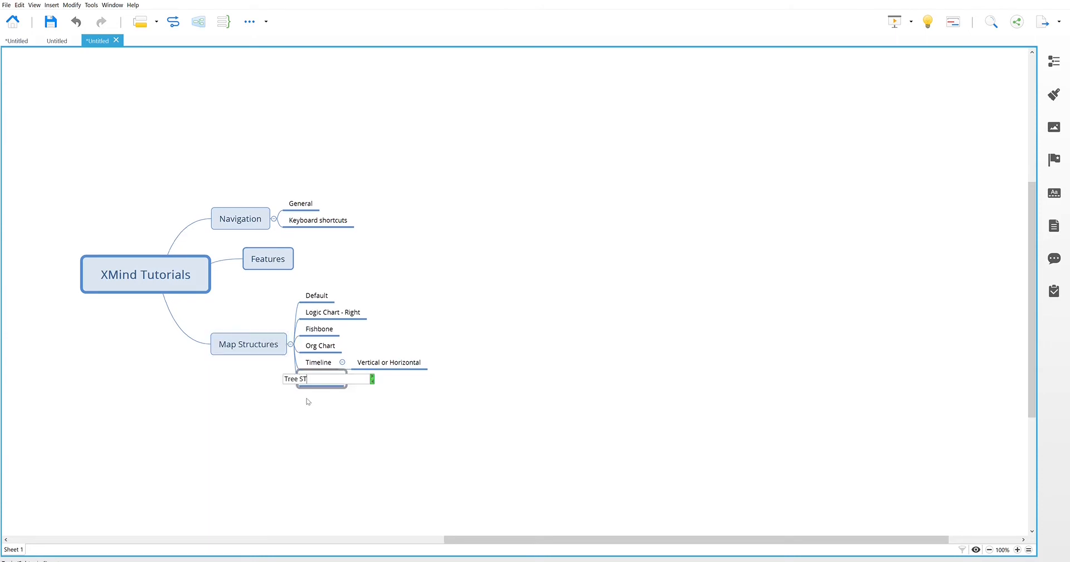
{"action": "type", "text": "cture"}
{"action": "key", "text": "Return"}
Step: Move the Logic Chart - Right subtopic above Default in the Map Structures branch
{"action": "left_click", "coordinate": [319, 291]}
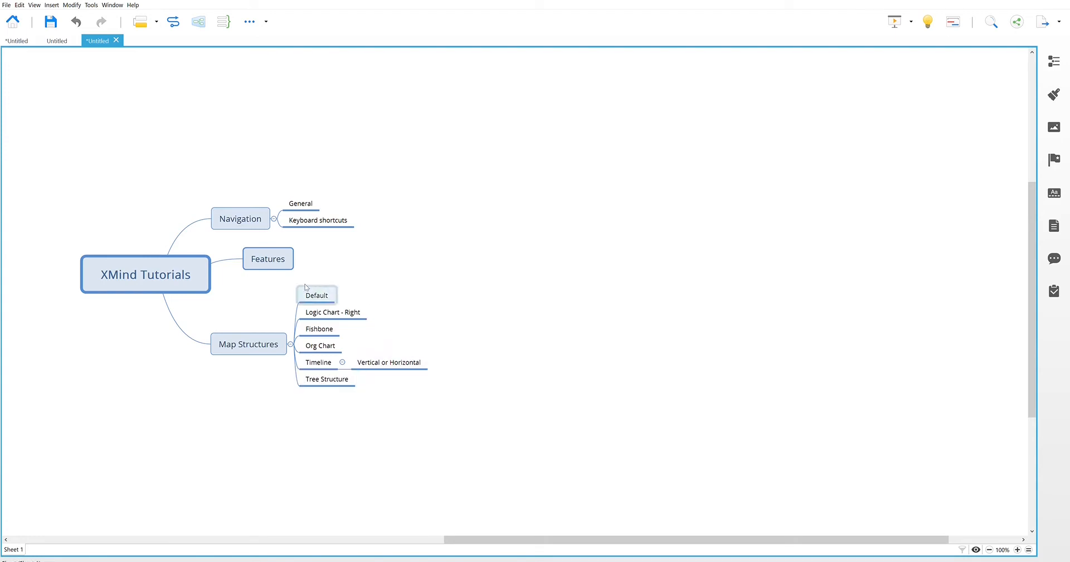
{"action": "left_click_drag", "start_coordinate": [322, 312], "coordinate": [323, 303]}
{"action": "key", "text": "Down"}
{"action": "key", "text": "Down"}
{"action": "key", "text": "Down"}
{"action": "key", "text": "Up"}
{"action": "key", "text": "Up"}
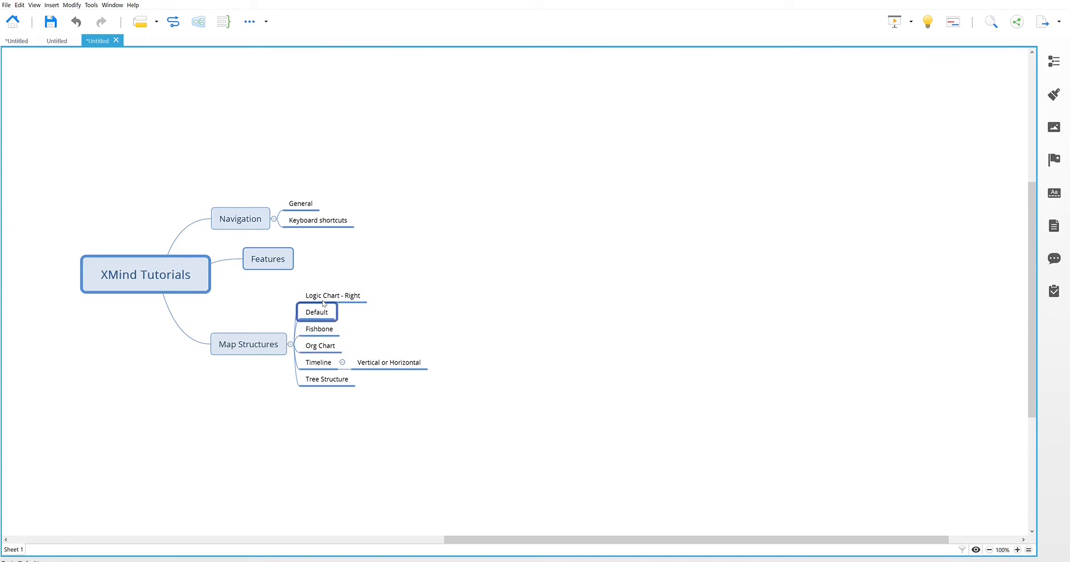
{"action": "left_click", "coordinate": [160, 273]}
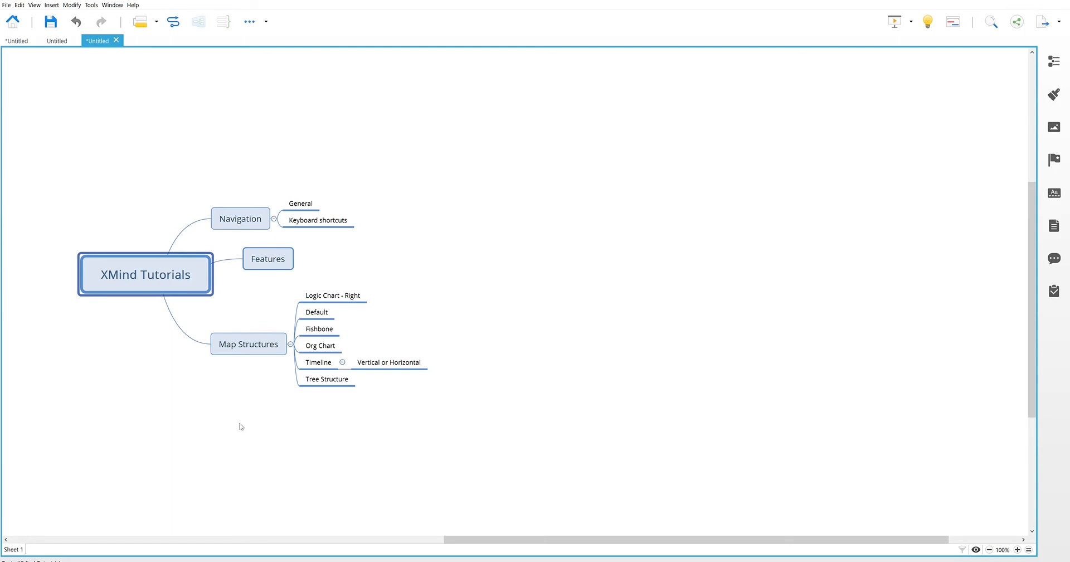
Step: Rename the Default subtopic of Map Structures as "Map"
{"action": "left_click", "coordinate": [314, 309]}
{"action": "type", "text": "Map"}
{"action": "key", "text": "Return"}
Step: Reorder the Map Structures subtopics below Map as Timeline, Org Chart, Tree Structure and Fishbone
{"action": "left_click", "coordinate": [356, 299]}
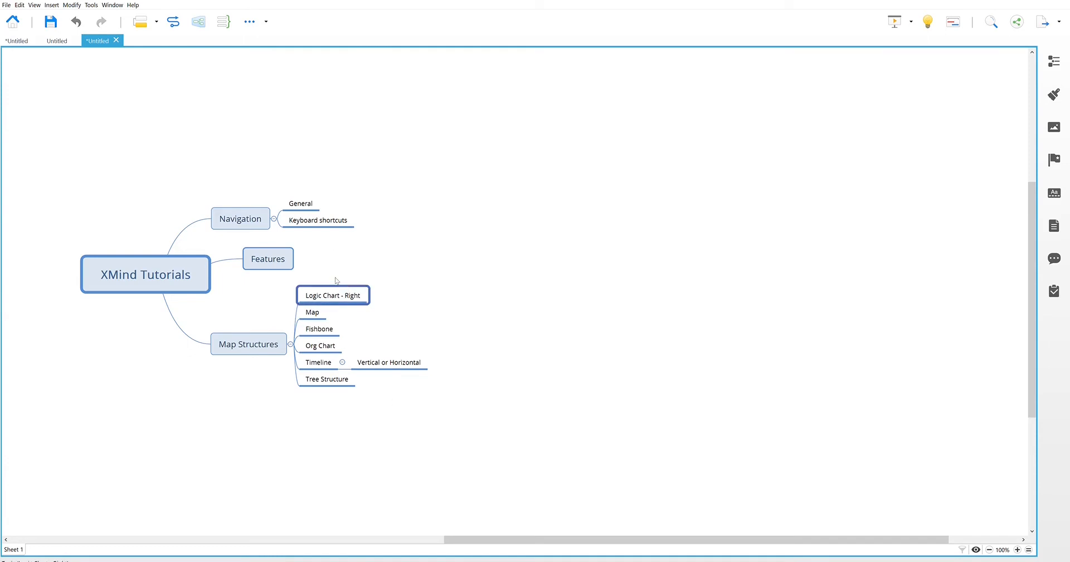
{"action": "left_click", "coordinate": [316, 357]}
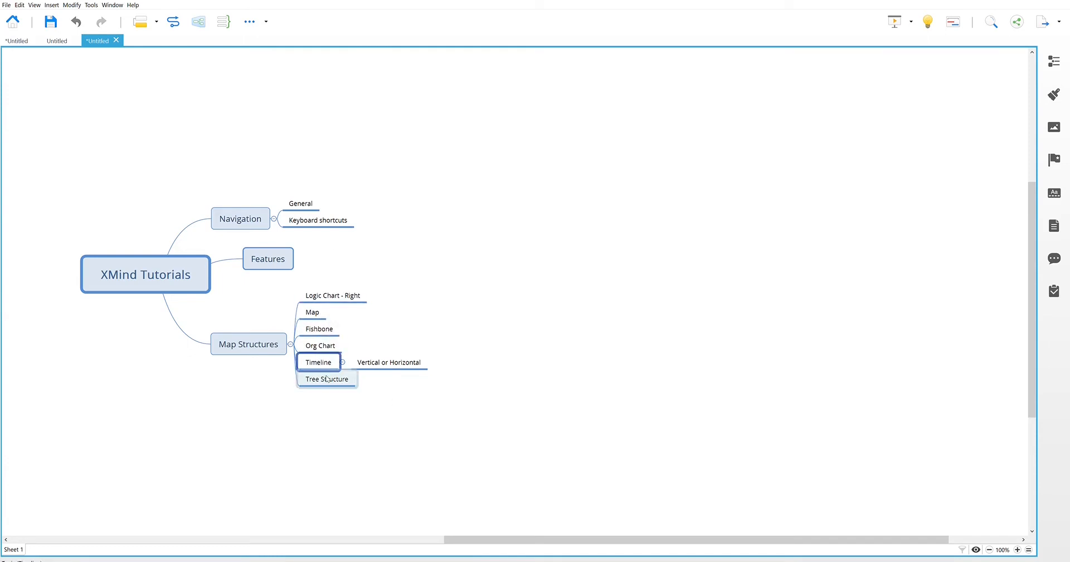
{"action": "key", "text": "alt+Up"}
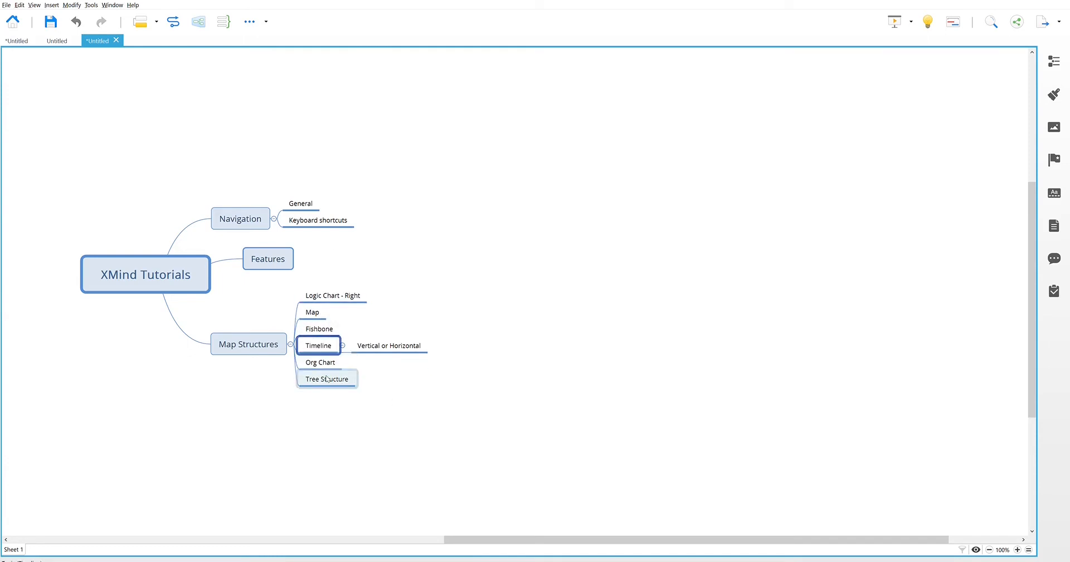
{"action": "key", "text": "alt+Up"}
{"action": "key", "text": "Down"}
{"action": "key", "text": "Down"}
{"action": "key", "text": "alt+Up"}
{"action": "key", "text": "Down"}
{"action": "key", "text": "Down"}
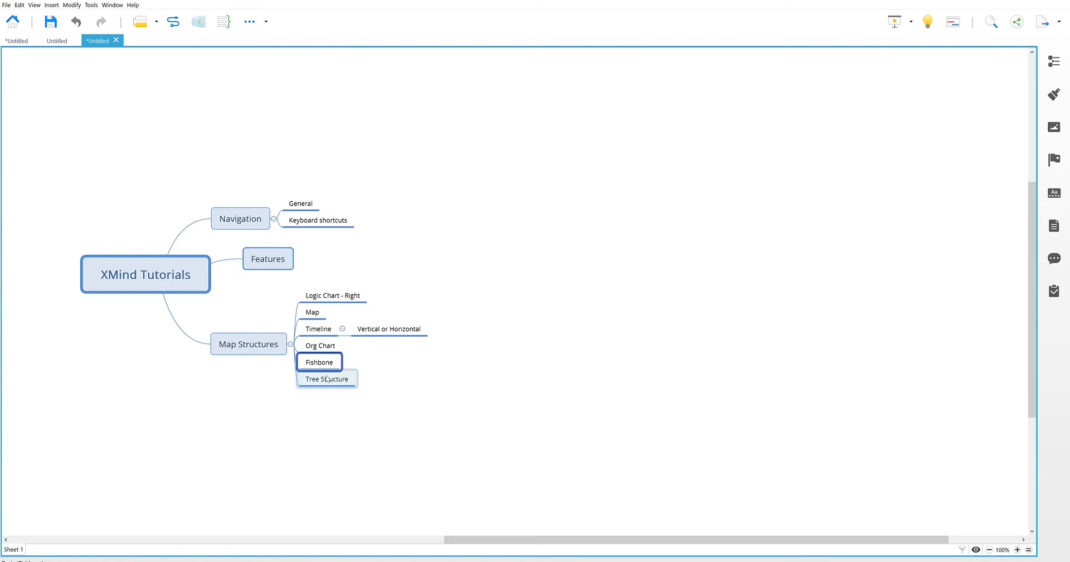
{"action": "key", "text": "alt+Up"}
{"action": "key", "text": "Left"}
Step: Add the subtopics "Relationship" and "Boundaries" under the Features topic
{"action": "left_click_drag", "start_coordinate": [475, 368], "coordinate": [466, 384]}
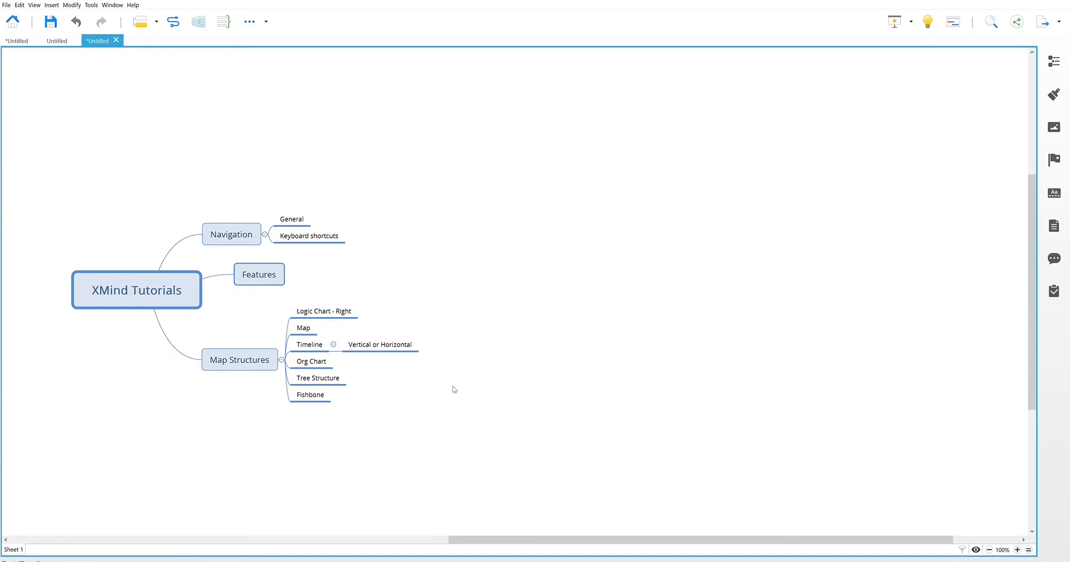
{"action": "left_click", "coordinate": [259, 275]}
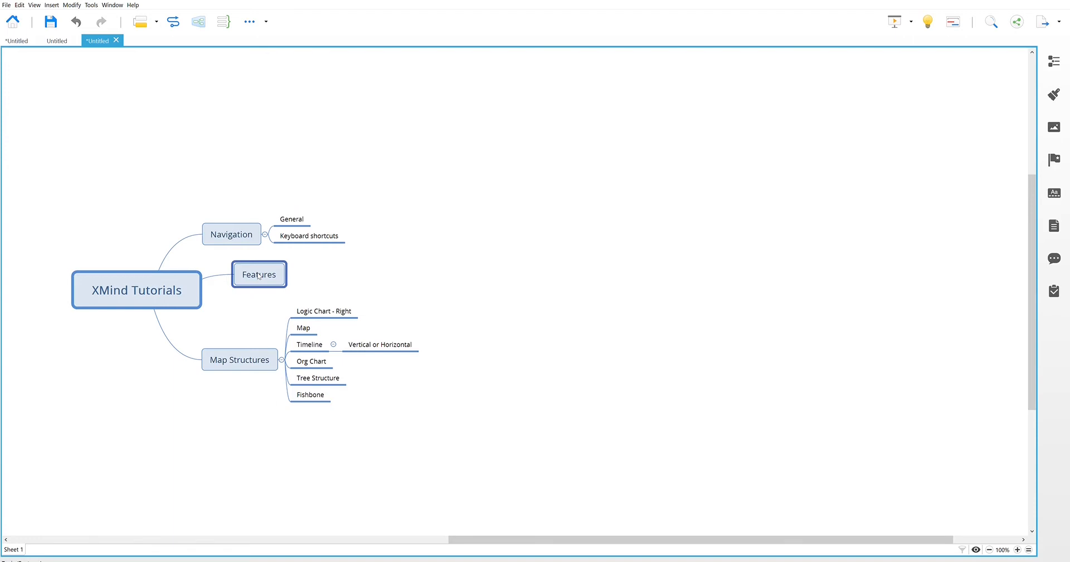
{"action": "key", "text": "Tab"}
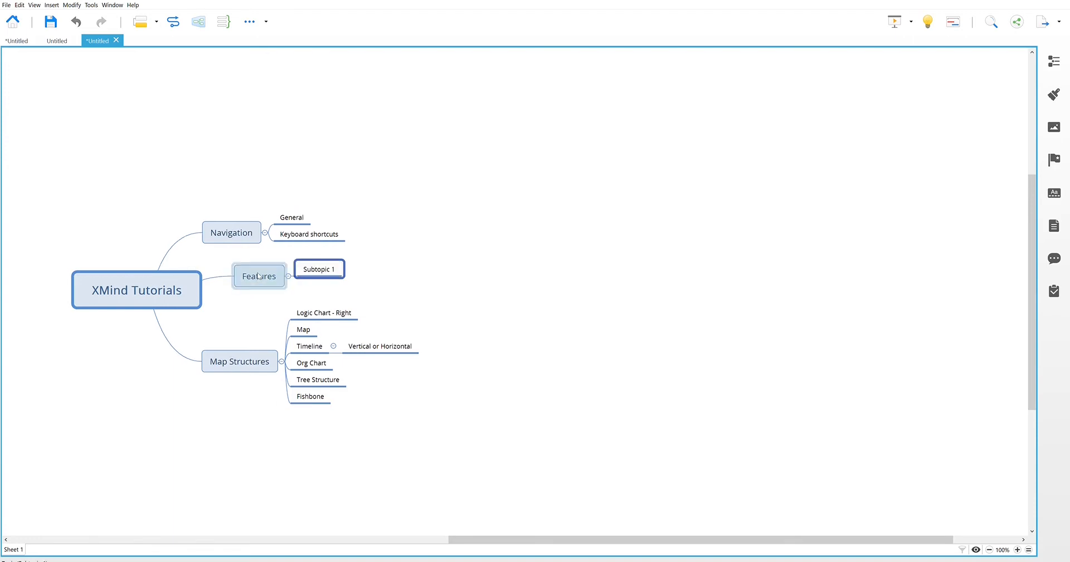
{"action": "type", "text": "Relationship"}
{"action": "key", "text": "Return"}
{"action": "key", "text": "Return"}
{"action": "type", "text": "boundaries"}
{"action": "key", "text": "Delete"}
{"action": "type", "text": "B"}
{"action": "key", "text": "Return"}
Step: Add a "Markers" subtopic below Boundaries in the Features branch
{"action": "key", "text": "Return"}
{"action": "type", "text": "Markers"}
{"action": "key", "text": "Return"}
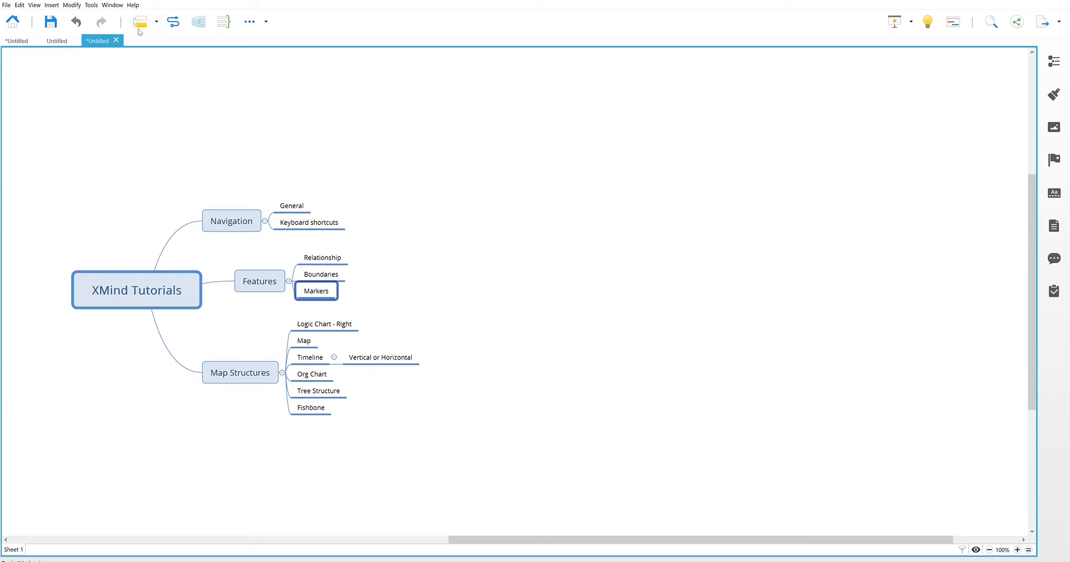
{"action": "left_click", "coordinate": [309, 162]}
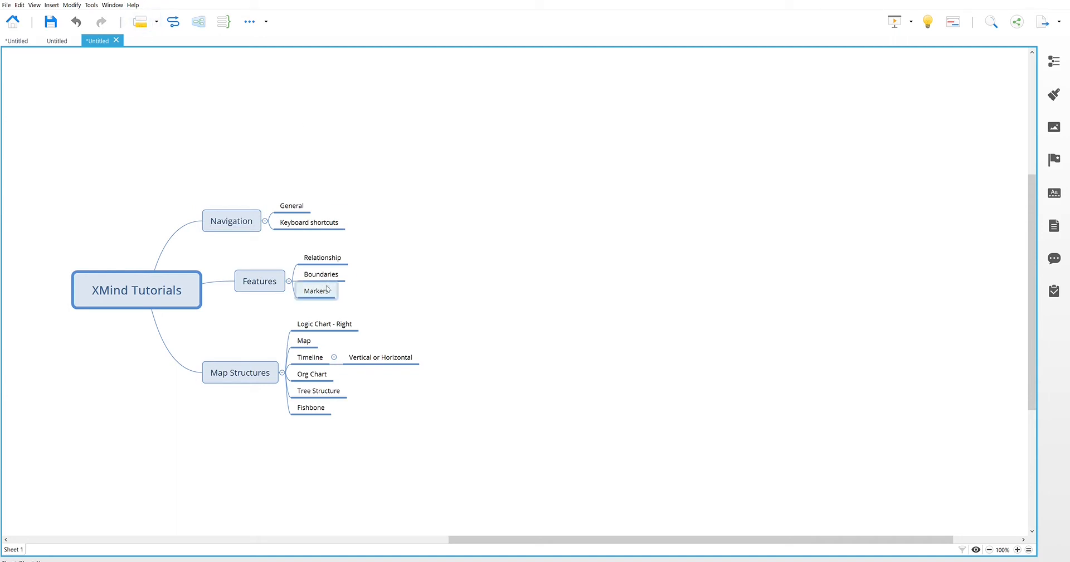
Step: Add the subtopics "Notes" and "Call outs" under the Features topic
{"action": "left_click", "coordinate": [253, 280]}
{"action": "key", "text": "Tab"}
{"action": "type", "text": "Notes"}
{"action": "key", "text": "Return"}
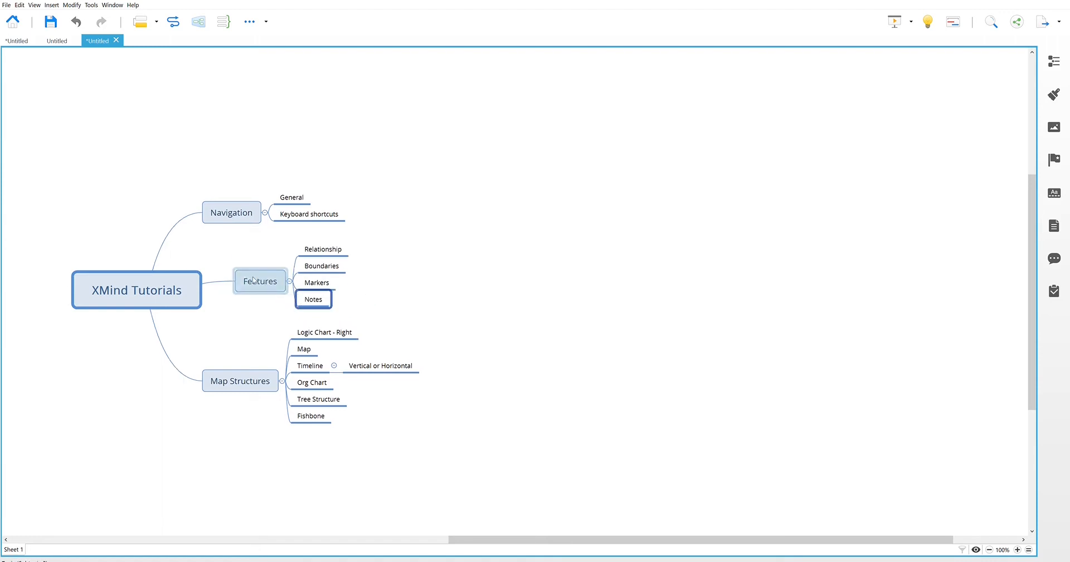
{"action": "key", "text": "Return"}
{"action": "type", "text": "Call outs"}
{"action": "key", "text": "Return"}
{"action": "left_click", "coordinate": [253, 280]}
{"action": "key", "text": "Tab"}
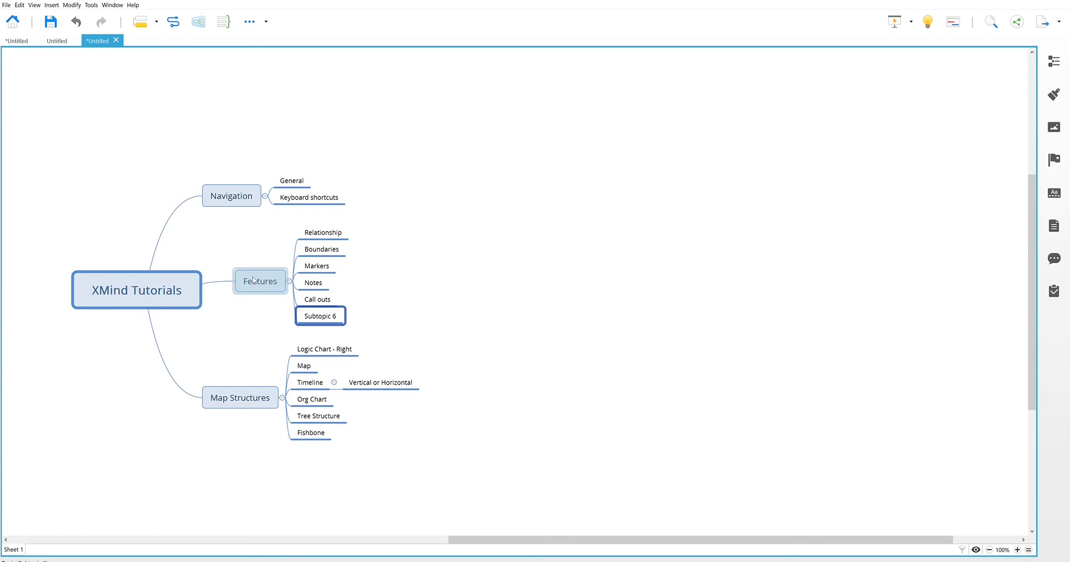
{"action": "key", "text": "Delete"}
Step: Create a "Label" subtopic under Navigation and move it into the Features topic
{"action": "left_click", "coordinate": [228, 201]}
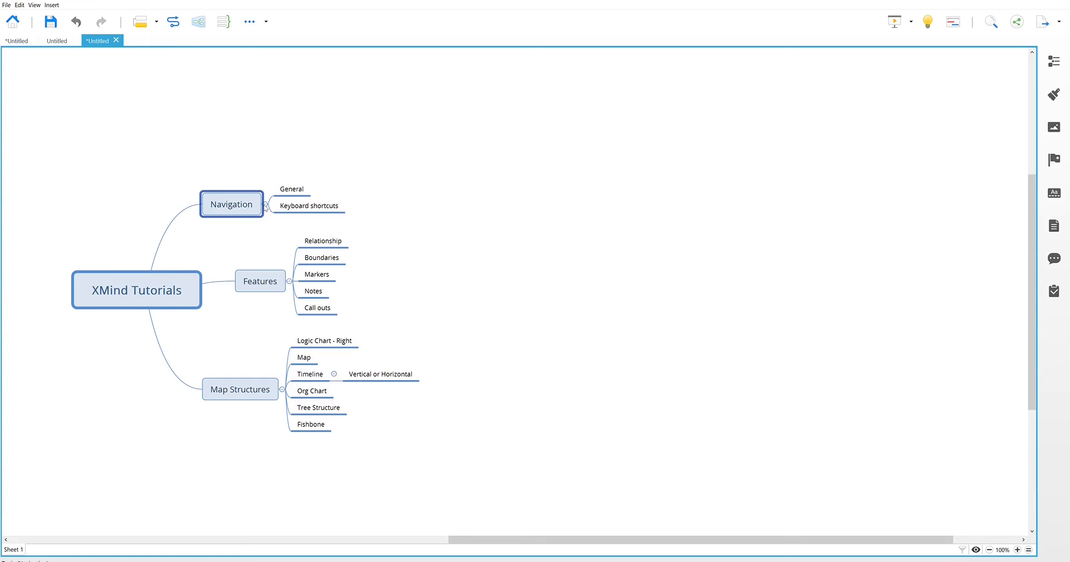
{"action": "key", "text": "Tab"}
{"action": "type", "text": "Labels"}
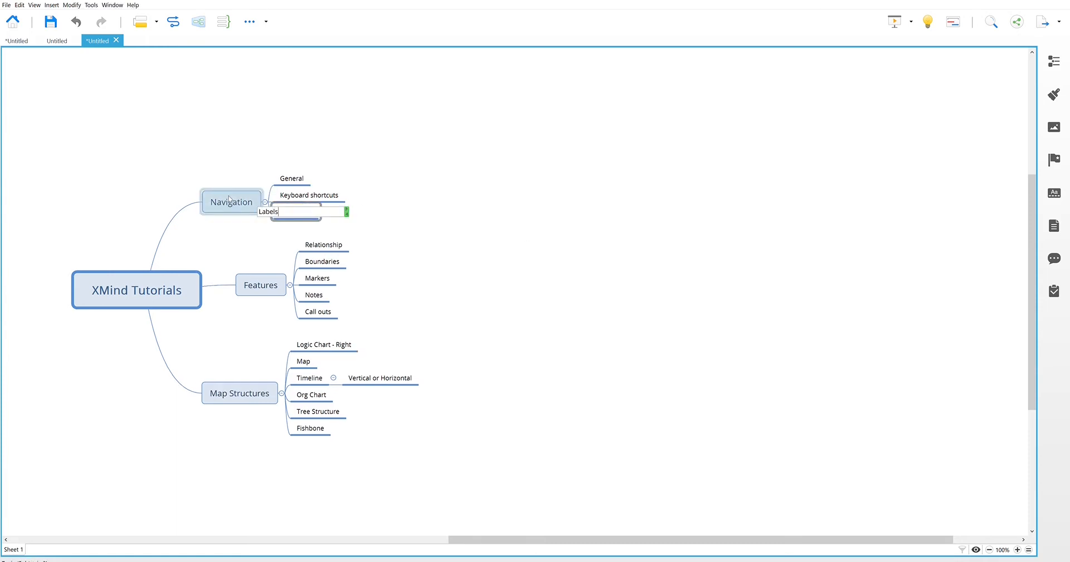
{"action": "key", "text": "BackSpace"}
{"action": "key", "text": "Return"}
{"action": "key", "text": "ctrl+x"}
{"action": "left_click", "coordinate": [257, 284]}
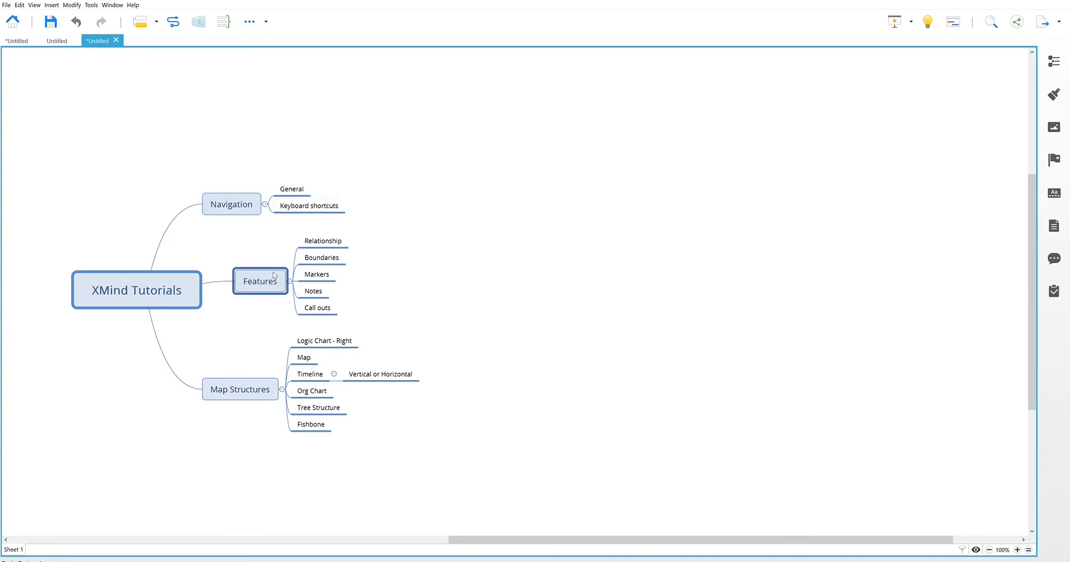
{"action": "key", "text": "ctrl+v"}
Step: Move the Notes subtopic to the end of the Features branch, below Label
{"action": "left_click", "coordinate": [308, 280]}
{"action": "key", "text": "alt+Down"}
{"action": "key", "text": "alt+Down"}
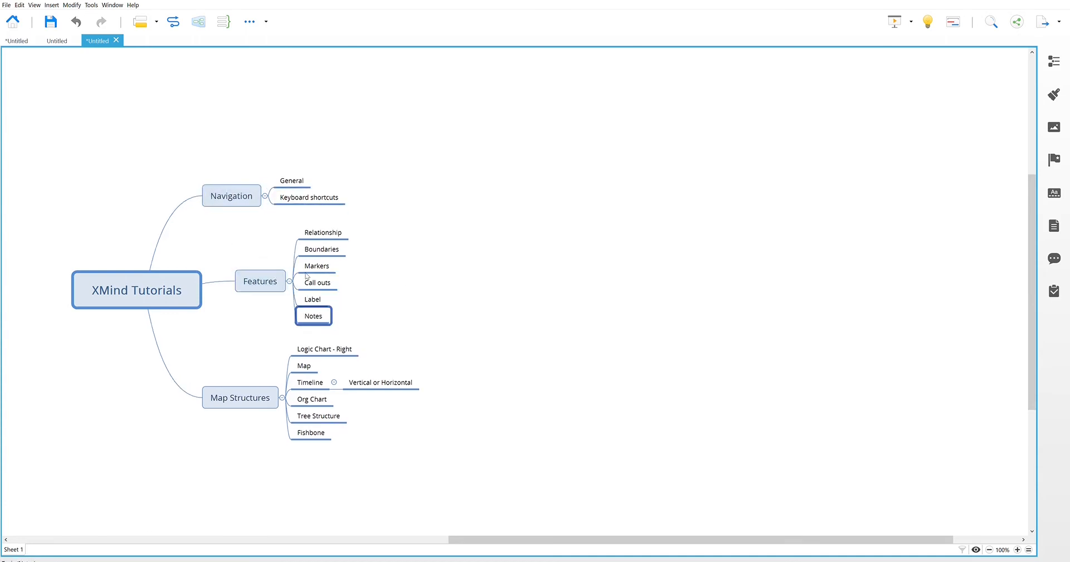
{"action": "left_click", "coordinate": [425, 275]}
Step: Group Markers, Call outs, Label and Notes under a new parent topic named "per topic" within Features
{"action": "left_click", "coordinate": [271, 274]}
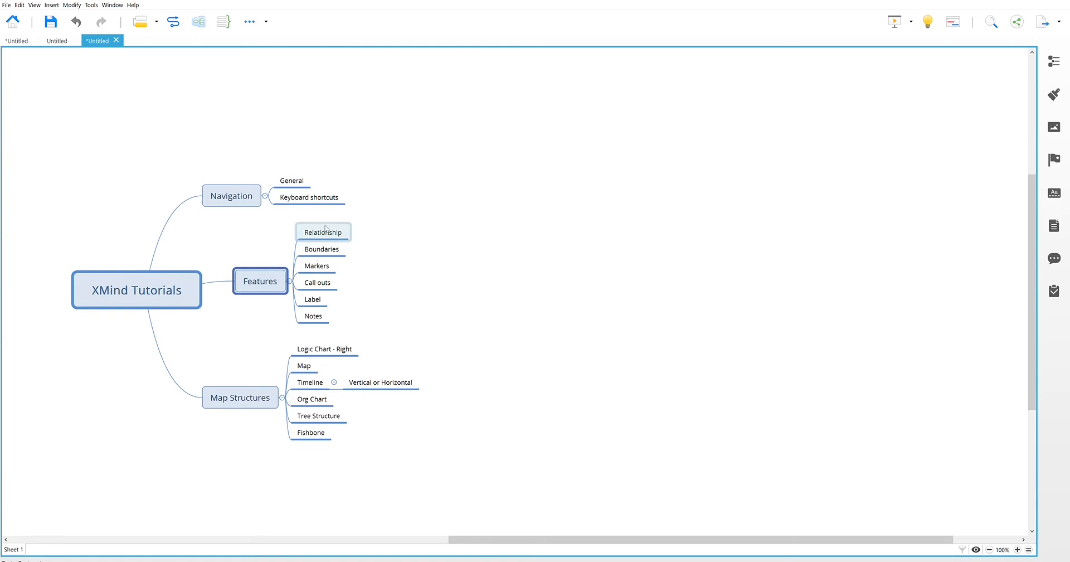
{"action": "left_click", "coordinate": [316, 279]}
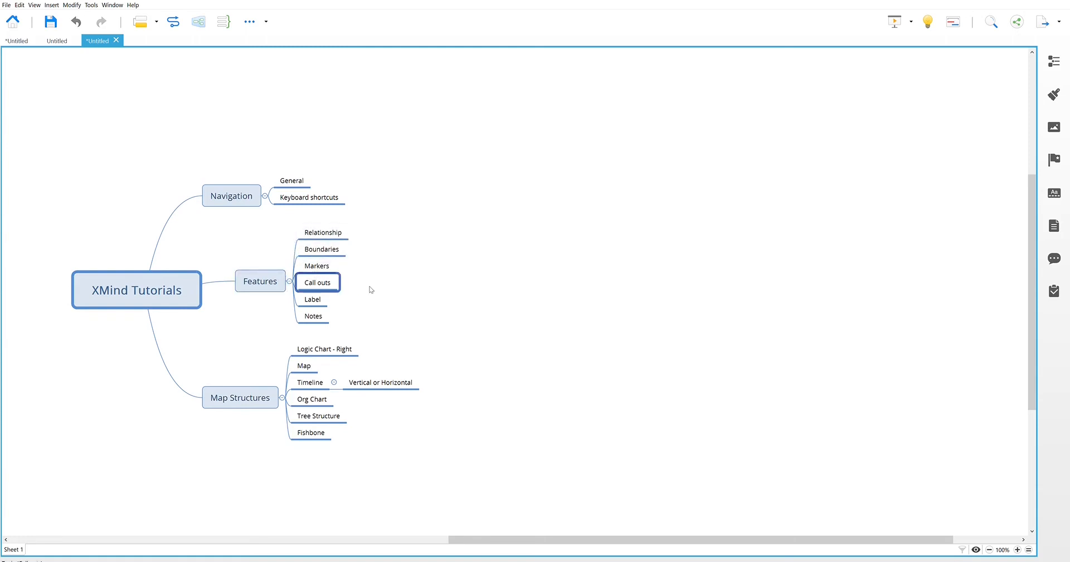
{"action": "key", "text": "Up"}
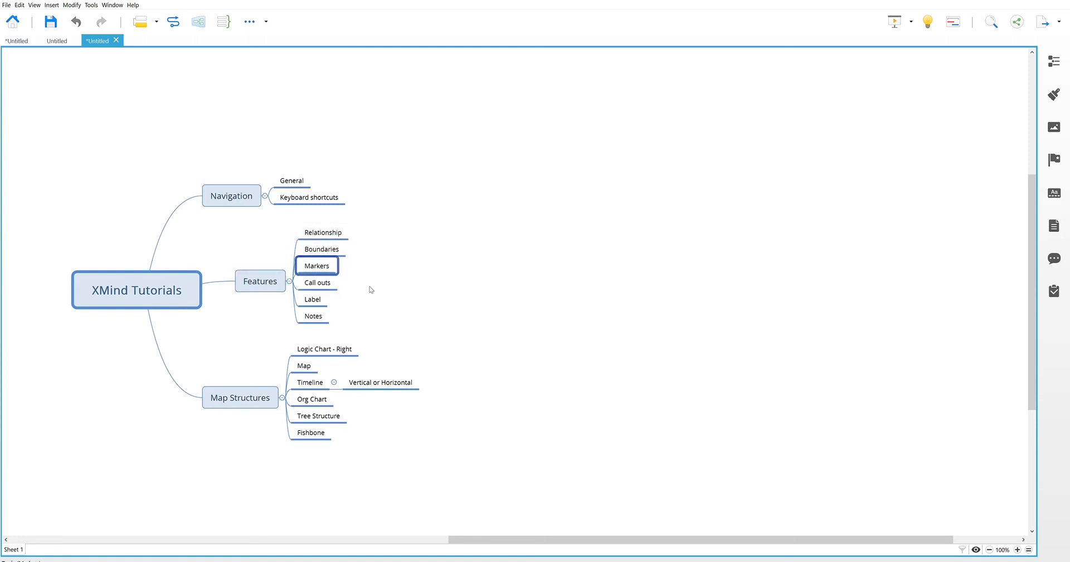
{"action": "key", "text": "shift+Down"}
{"action": "key", "text": "shift+Down"}
{"action": "key", "text": "shift+Down"}
{"action": "key", "text": "ctrl+Return"}
{"action": "type", "text": "per topic"}
{"action": "key", "text": "Return"}
Step: Move the Relationship and Boundaries subtopics together below the "per topic" group in the Features branch
{"action": "left_click", "coordinate": [318, 215]}
{"action": "left_click", "coordinate": [329, 225]}
{"action": "key", "text": "shift+Down"}
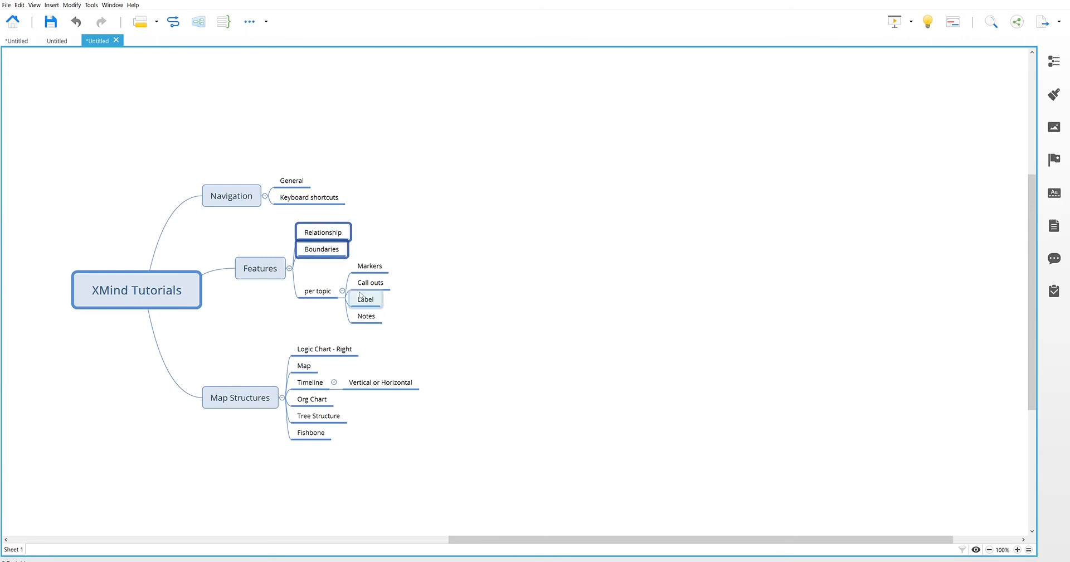
{"action": "key", "text": "alt+Down"}
{"action": "left_click", "coordinate": [498, 316]}
Step: Rename the "per topic" subtopic as "for a single cell (topic)"
{"action": "double_click", "coordinate": [324, 253]}
{"action": "key", "text": "Home"}
{"action": "type", "text": "for a single cell"}
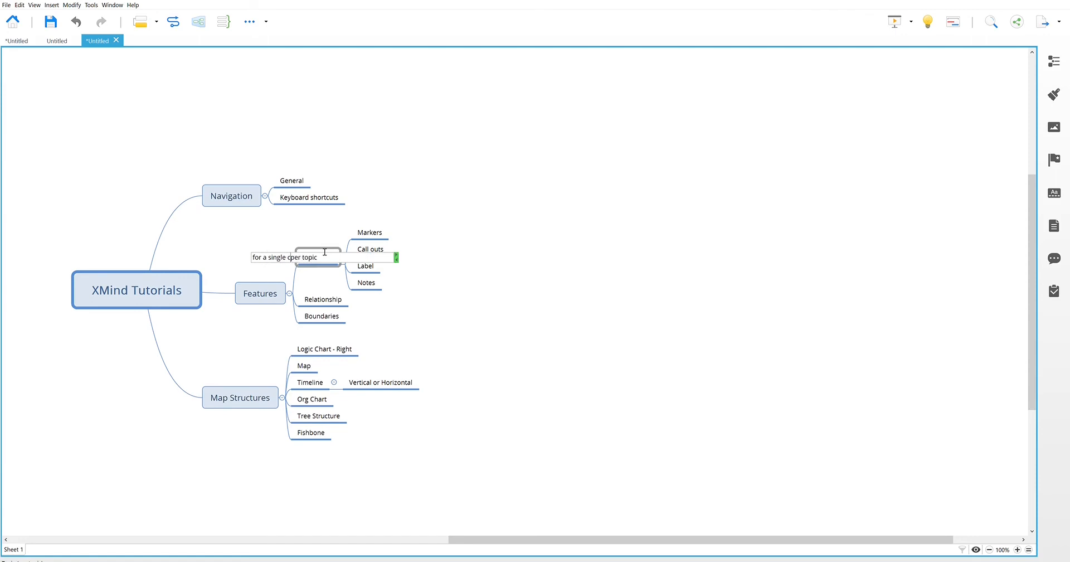
{"action": "key", "text": "shift+End"}
{"action": "type", "text": "(topic)"}
{"action": "key", "text": "Return"}
{"action": "left_click", "coordinate": [444, 234]}
{"action": "left_click", "coordinate": [410, 233]}
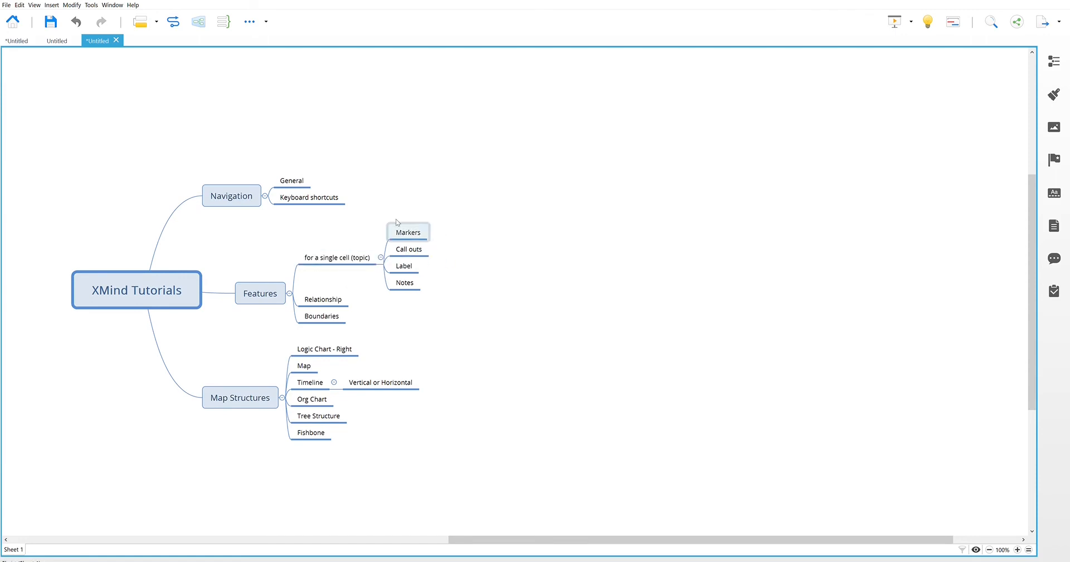
{"action": "left_click", "coordinate": [411, 245]}
{"action": "key", "text": "ctrl+Return"}
{"action": "key", "text": "Escape"}
{"action": "key", "text": "ctrl+z"}
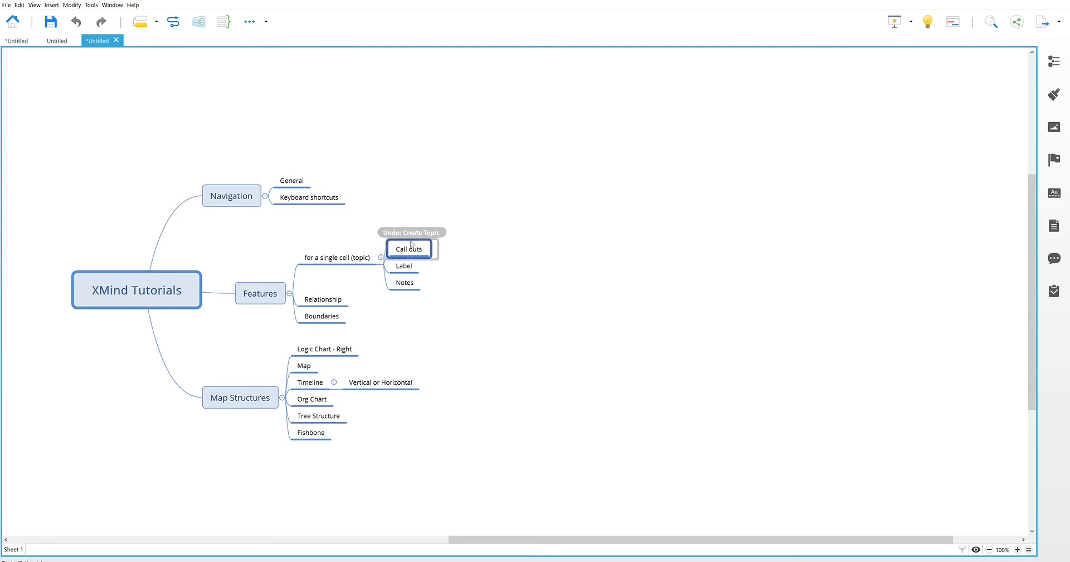
Step: Attach a callout to the Call outs subtopic and place it above and to the right of that topic
{"action": "key", "text": "alt+Return"}
{"action": "left_click_drag", "start_coordinate": [421, 229], "coordinate": [480, 224]}
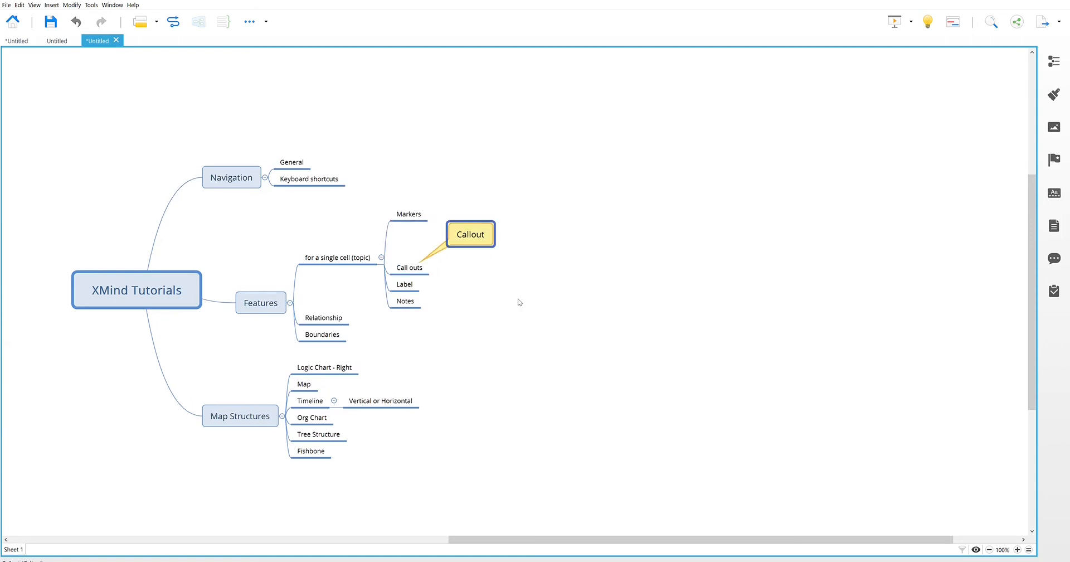
{"action": "left_click", "coordinate": [415, 267]}
Step: Add a label with the default text "Label" to the Label subtopic
{"action": "left_click", "coordinate": [412, 277]}
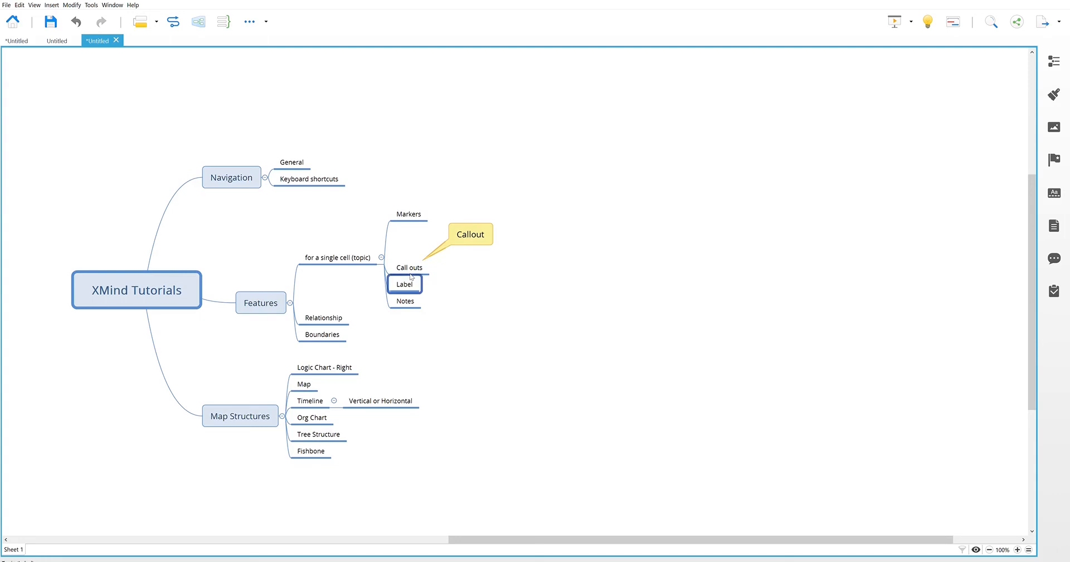
{"action": "key", "text": "F3"}
{"action": "key", "text": "Return"}
Step: Attach a note to the Notes subtopic and close the note editor
{"action": "left_click", "coordinate": [410, 305]}
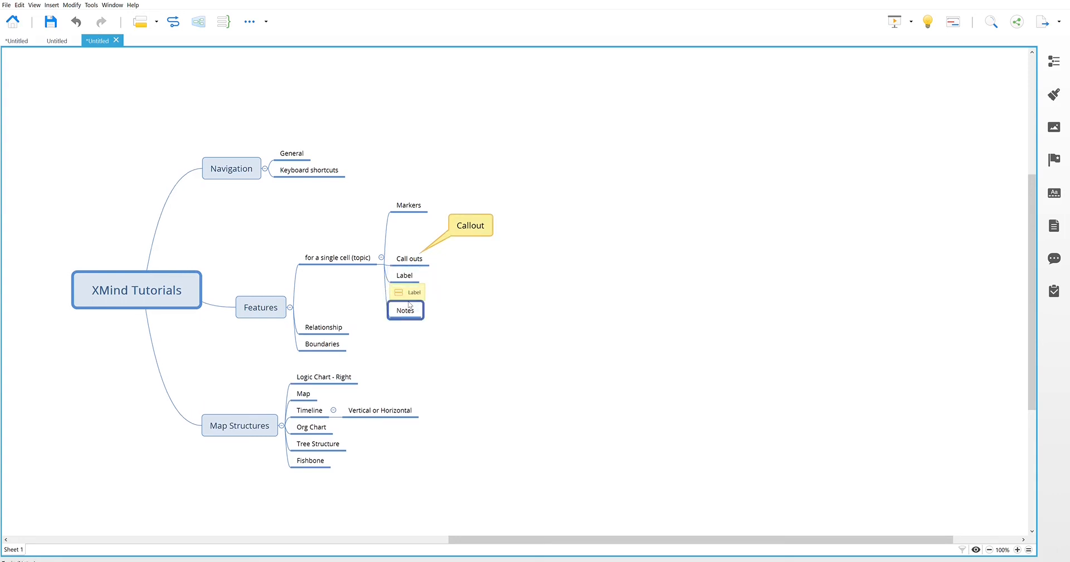
{"action": "key", "text": "F4"}
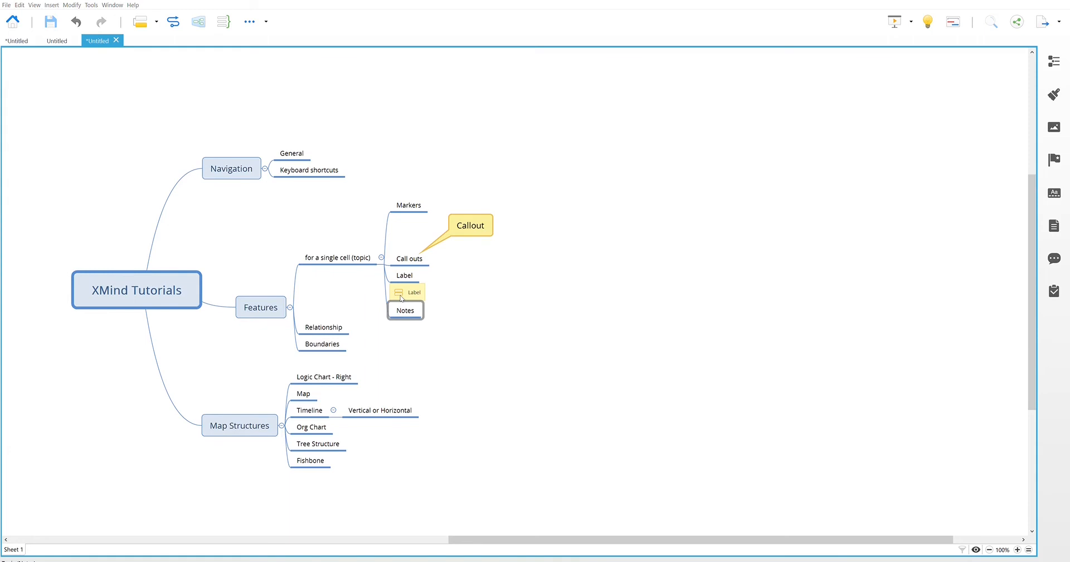
{"action": "type", "text": "N"}
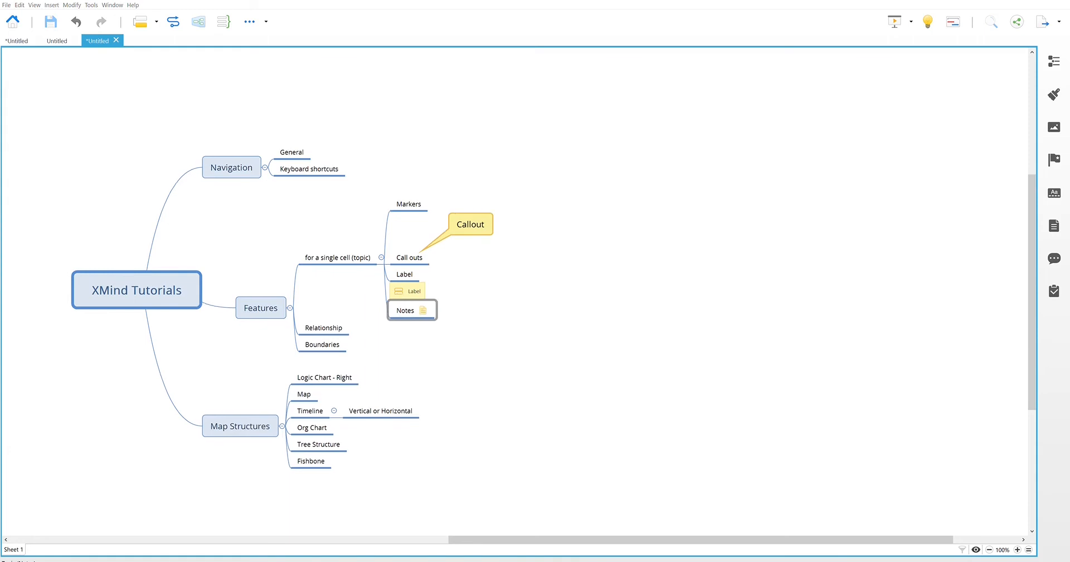
{"action": "left_click", "coordinate": [619, 241]}
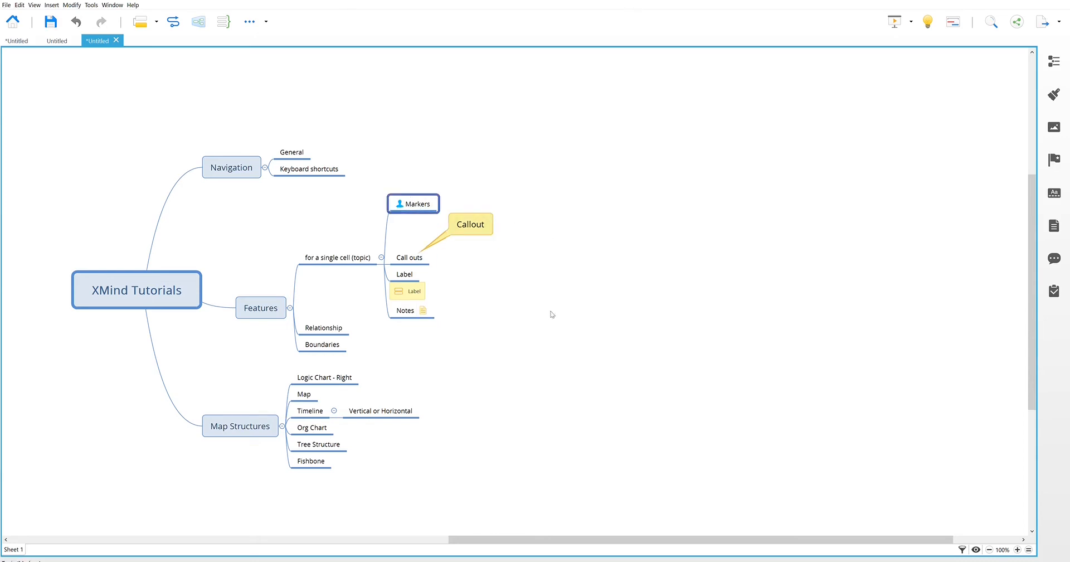
Step: Add the green check mark and priority 1 markers to the Markers subtopic
{"action": "left_click", "coordinate": [552, 312]}
{"action": "left_click", "coordinate": [412, 196]}
{"action": "left_click", "coordinate": [411, 196]}
{"action": "key", "text": "ctrl+7"}
{"action": "key", "text": "ctrl+1"}
{"action": "left_click", "coordinate": [516, 314]}
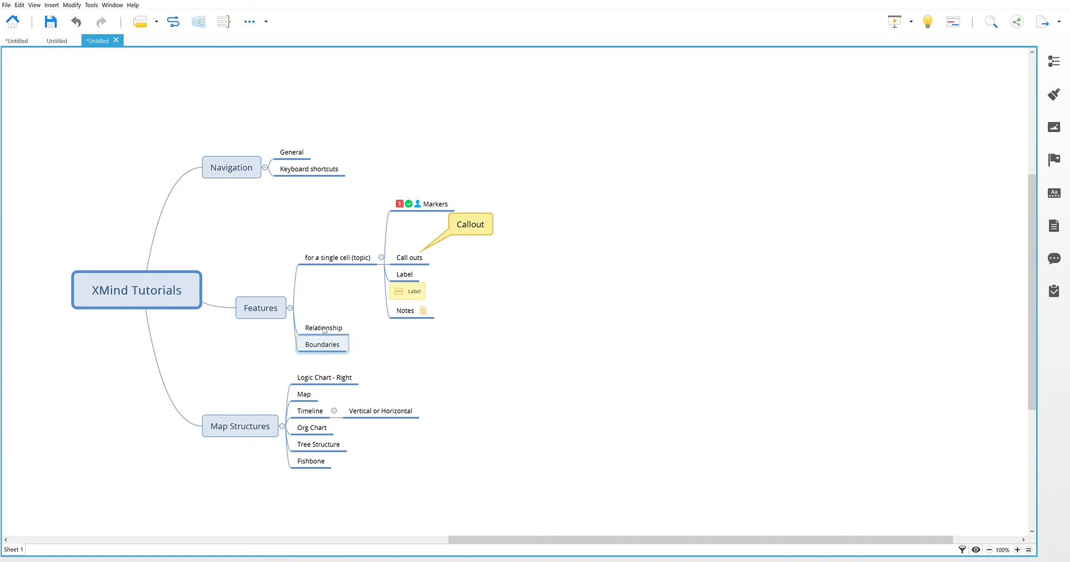
Step: Change the structure of the whole map from the central topic to Logic Chart (Right)
{"action": "left_click", "coordinate": [123, 280]}
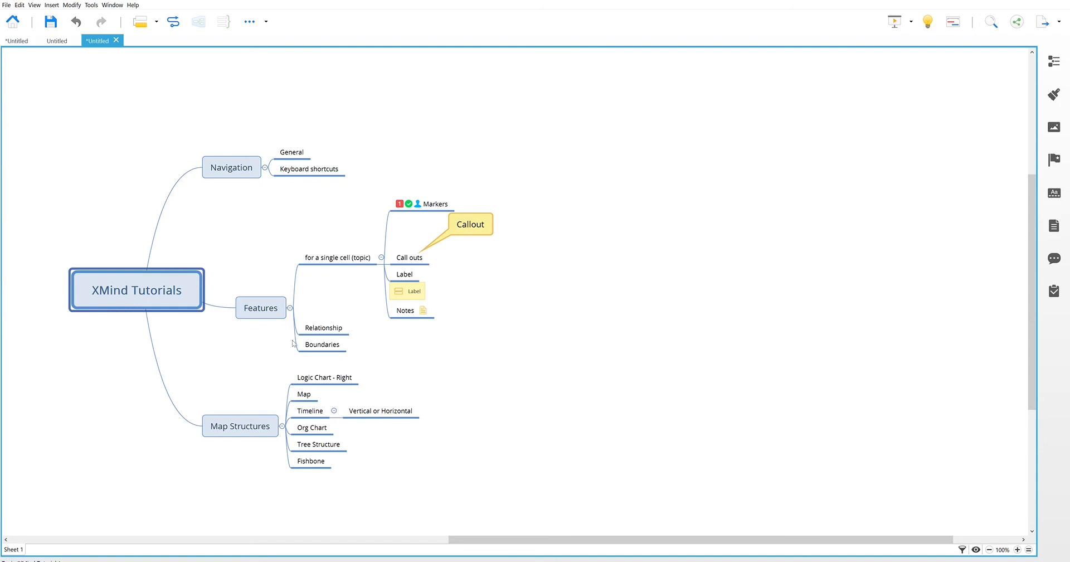
{"action": "left_click", "coordinate": [357, 355]}
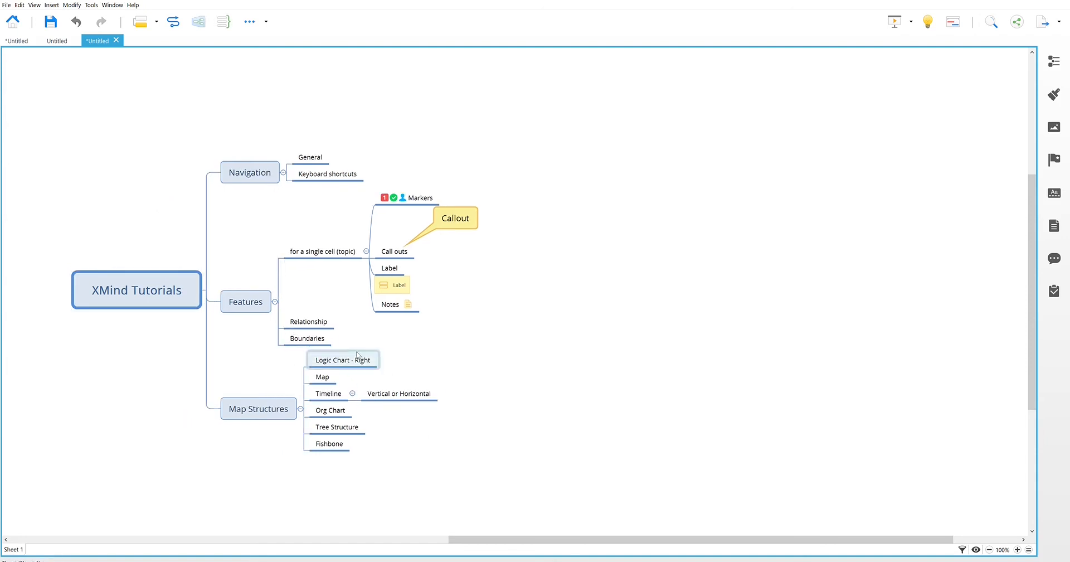
Step: Rename the first Map Structures subtopic as "Logic Chart (Right)"
{"action": "left_click", "coordinate": [359, 355]}
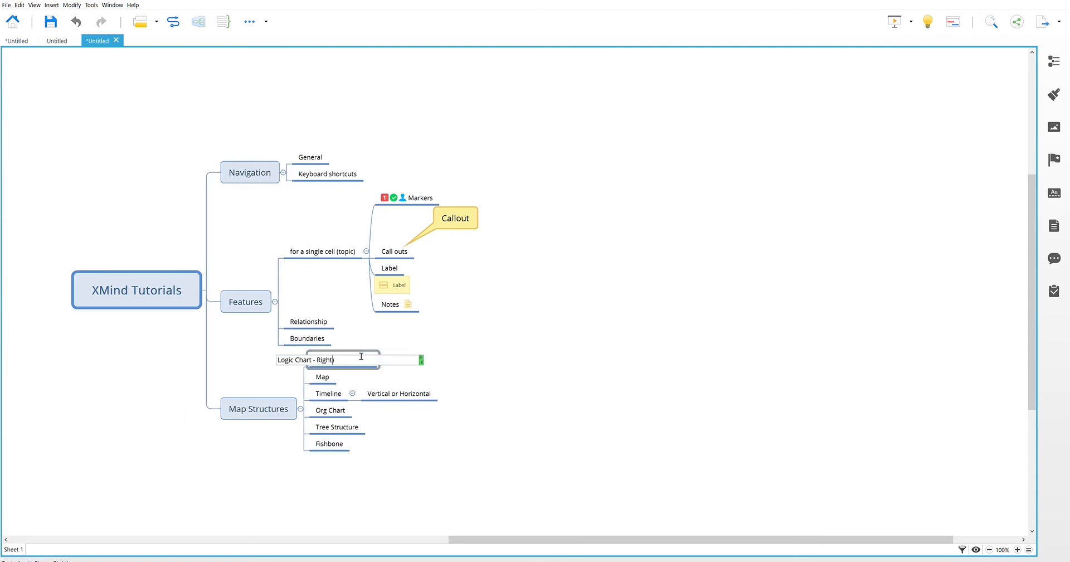
{"action": "key", "text": "BackSpace"}
{"action": "key", "text": "BackSpace"}
{"action": "type", "text": "("}
{"action": "key", "text": "Return"}
{"action": "left_click", "coordinate": [490, 349]}
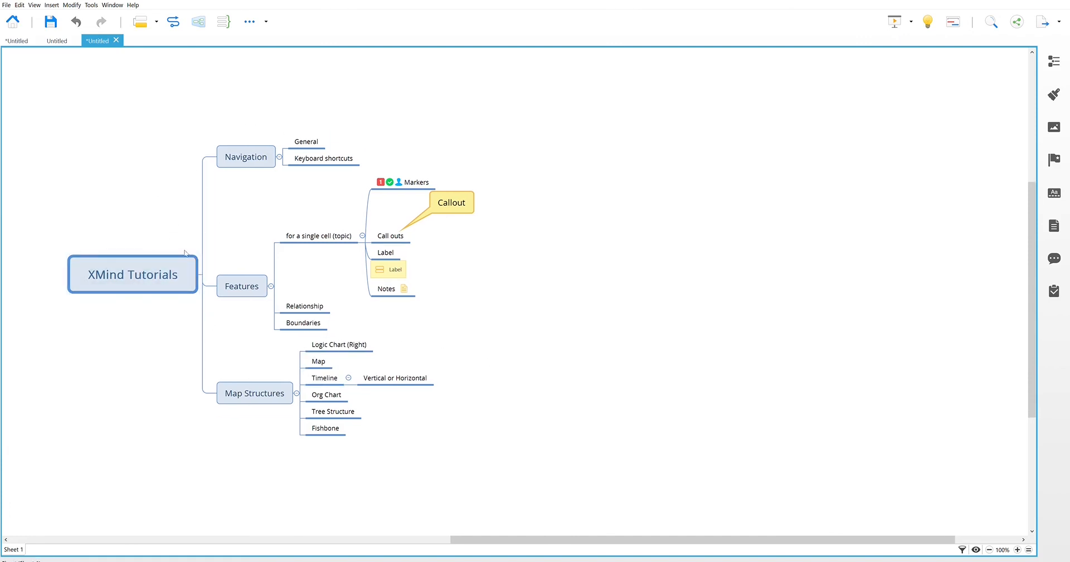
{"action": "left_click", "coordinate": [154, 259]}
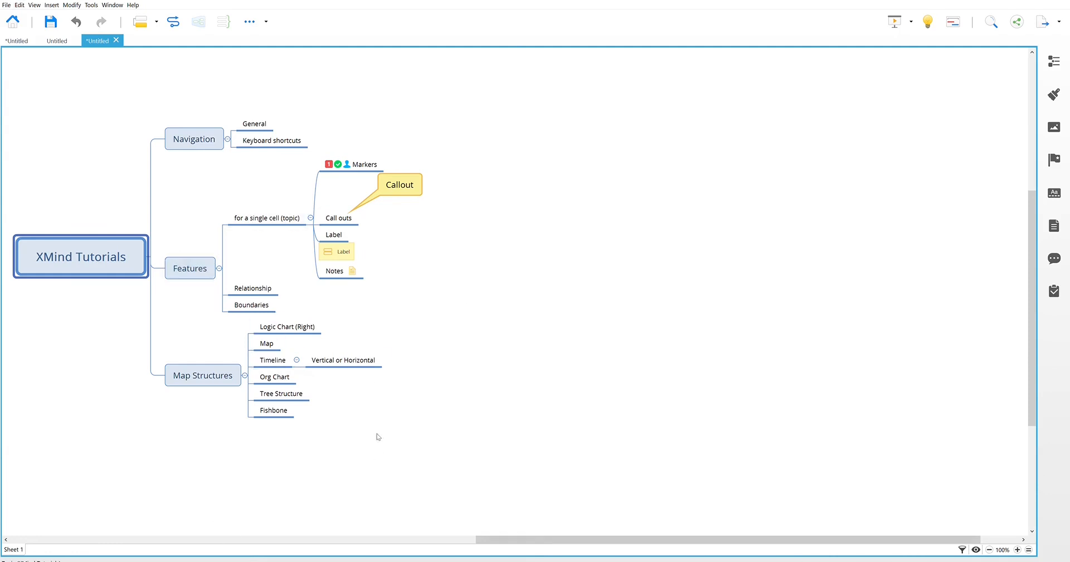
{"action": "left_click_drag", "start_coordinate": [379, 435], "coordinate": [832, 445]}
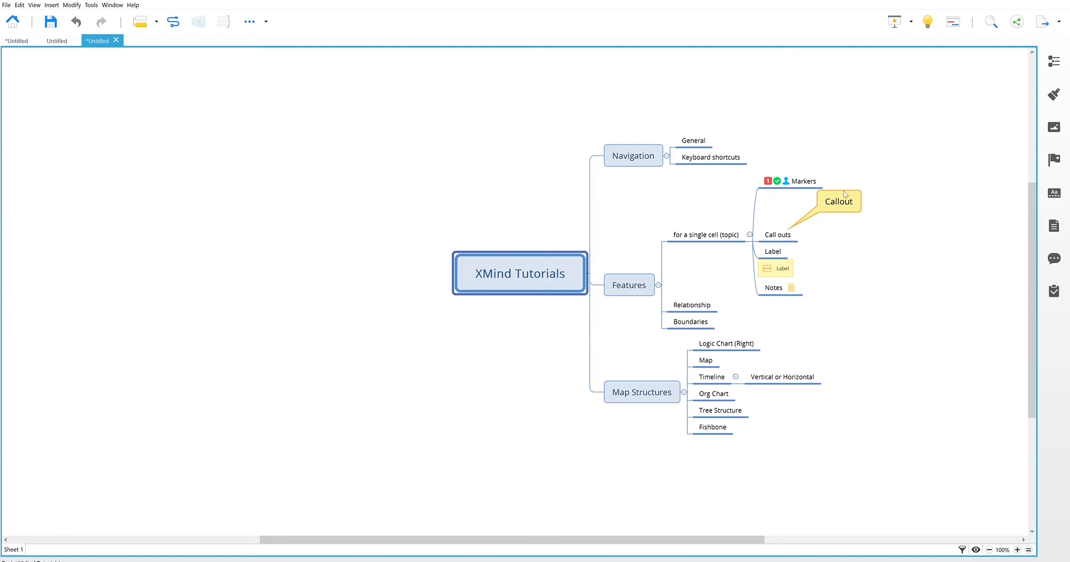
{"action": "left_click_drag", "start_coordinate": [936, 342], "coordinate": [523, 327]}
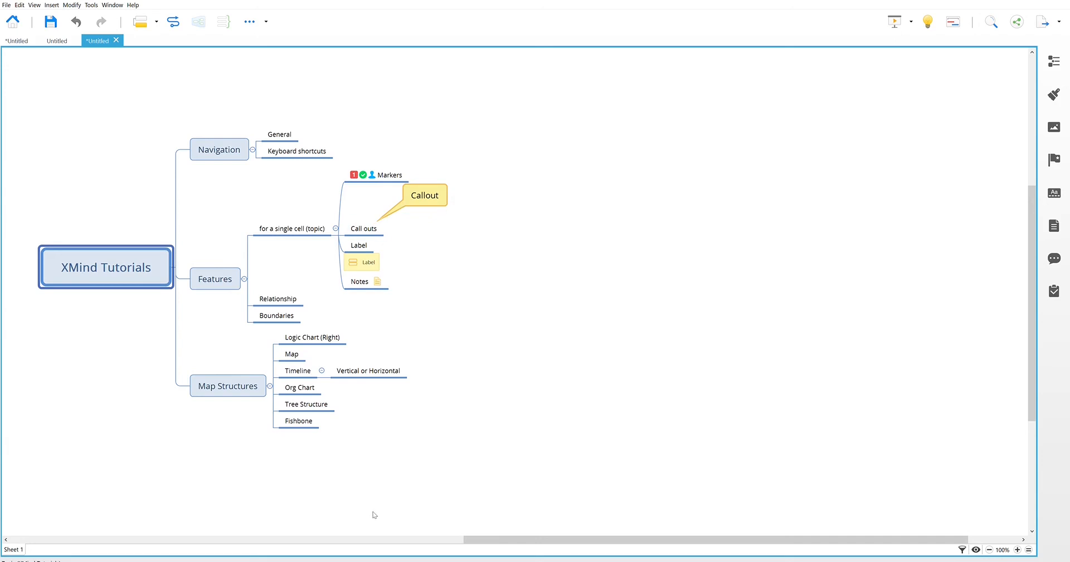
Step: Collapse the Features branch and expand all branches again from the central topic
{"action": "left_click", "coordinate": [205, 279]}
{"action": "key", "text": "ctrl+/"}
{"action": "key", "text": "Down"}
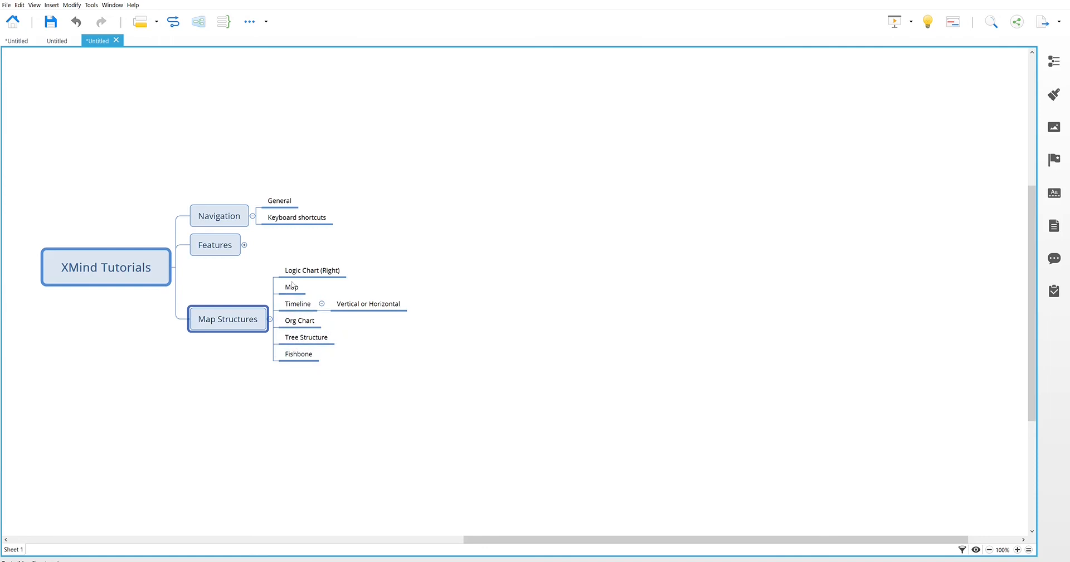
{"action": "left_click", "coordinate": [120, 254]}
{"action": "key", "text": "asterisk"}
{"action": "left_click", "coordinate": [478, 378]}
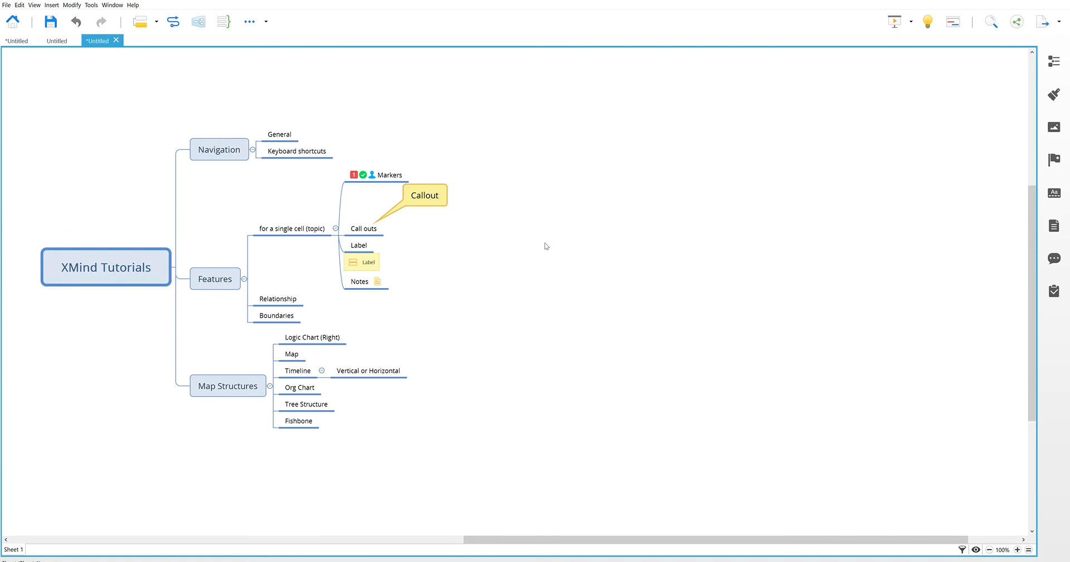
Step: Add a "Floating Topics" subtopic below Boundaries in the Features branch
{"action": "left_click", "coordinate": [214, 267]}
{"action": "key", "text": "Tab"}
{"action": "type", "text": "Floating T"}
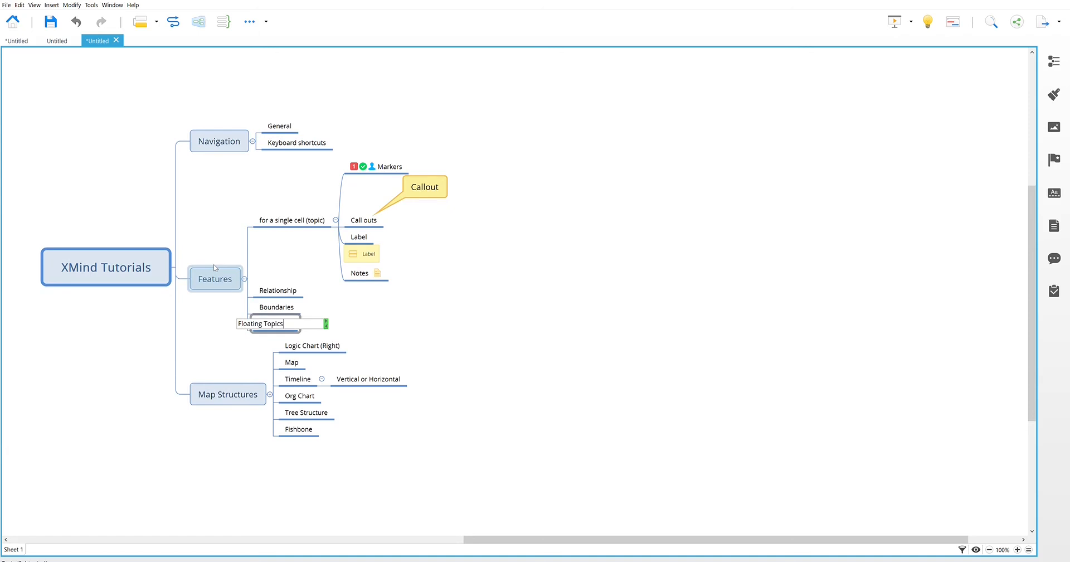
{"action": "key", "text": "Return"}
{"action": "left_click", "coordinate": [473, 336]}
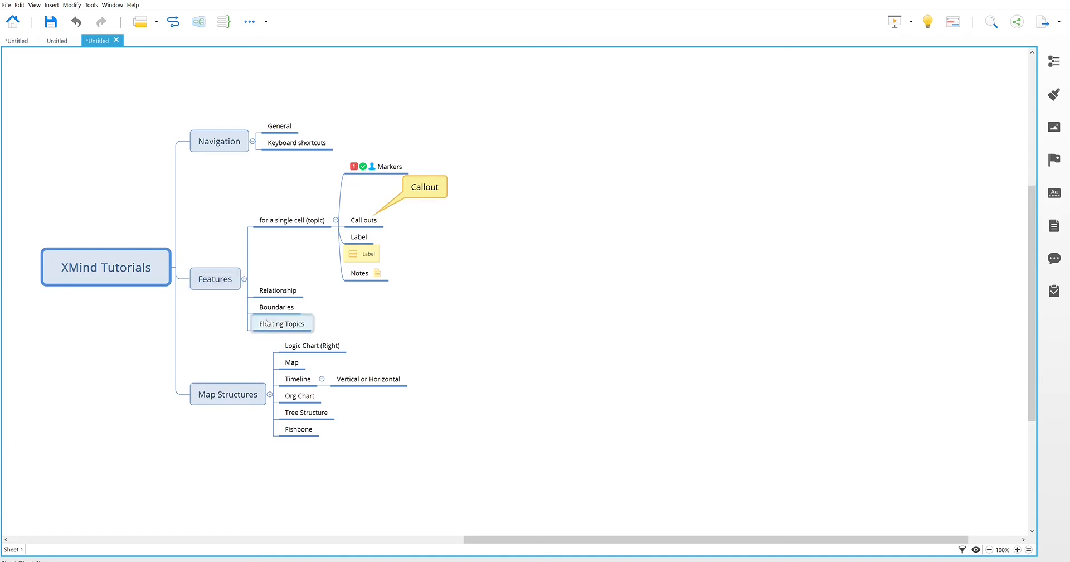